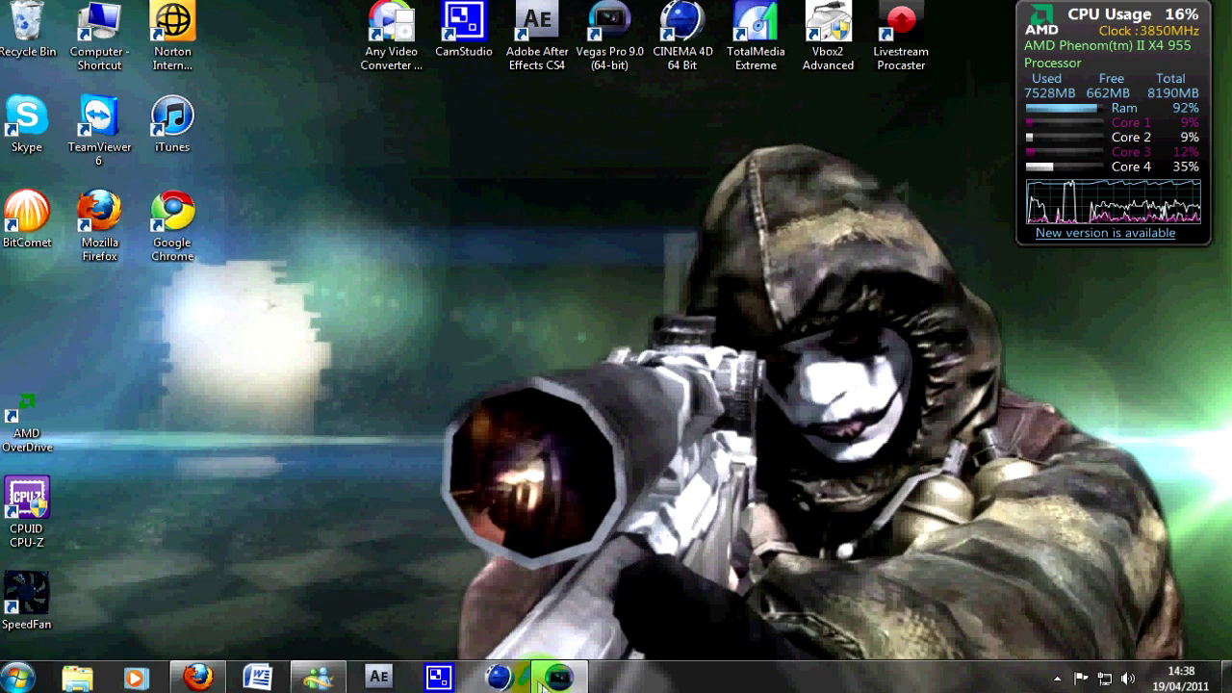
Restore Vegas, zoom the timeline out to show every clip and the music, and open Windows Explorer.
{"action": "left_click", "coordinate": [558, 677]}
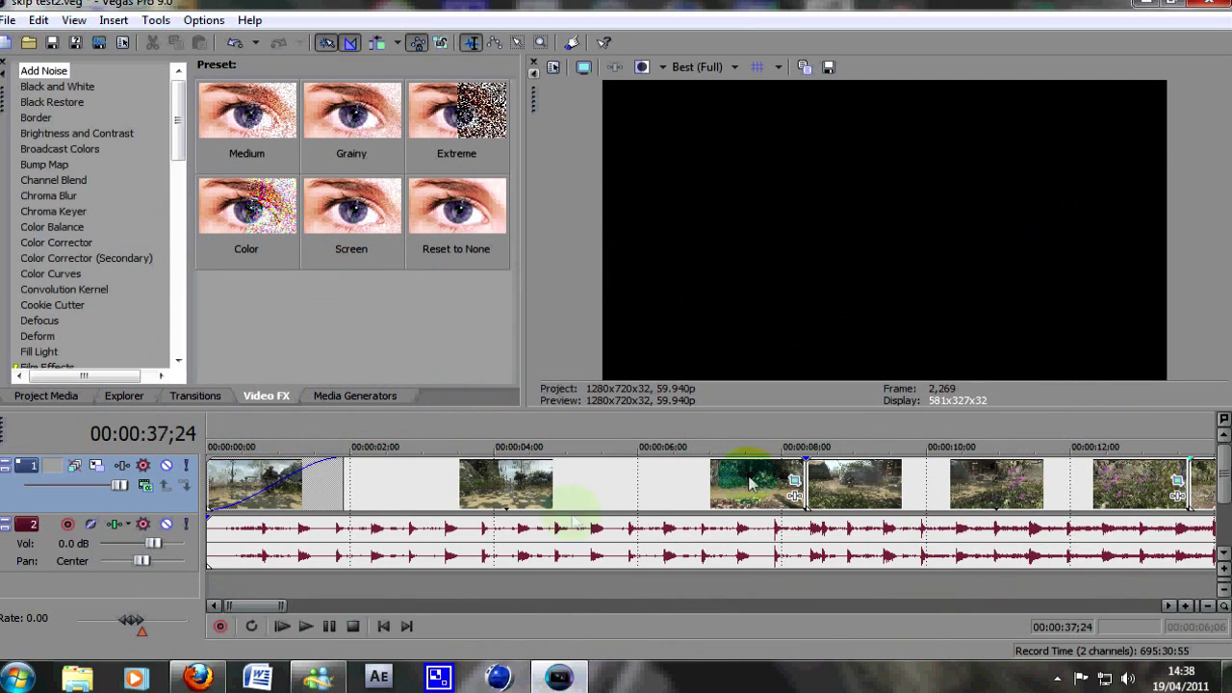
{"action": "scroll", "coordinate": [469, 529], "scroll_direction": "down", "scroll_amount": 1}
{"action": "scroll", "coordinate": [470, 530], "scroll_direction": "down", "scroll_amount": 5}
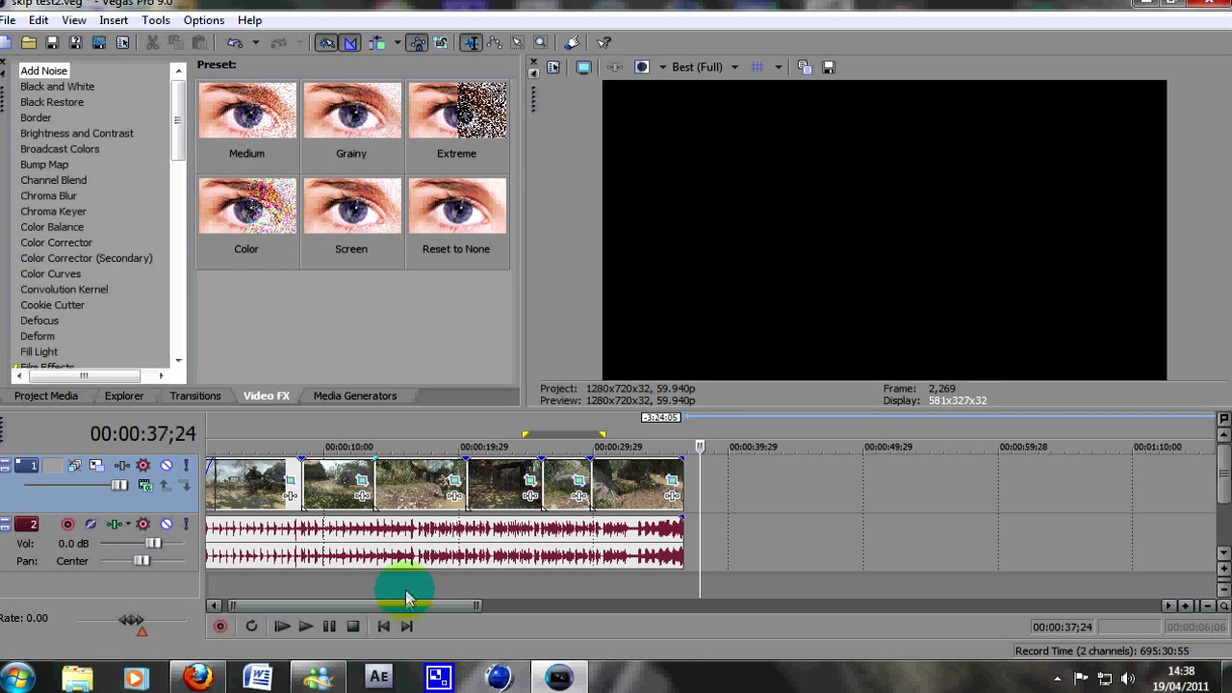
{"action": "scroll", "coordinate": [1219, 471], "scroll_direction": "down", "scroll_amount": 1}
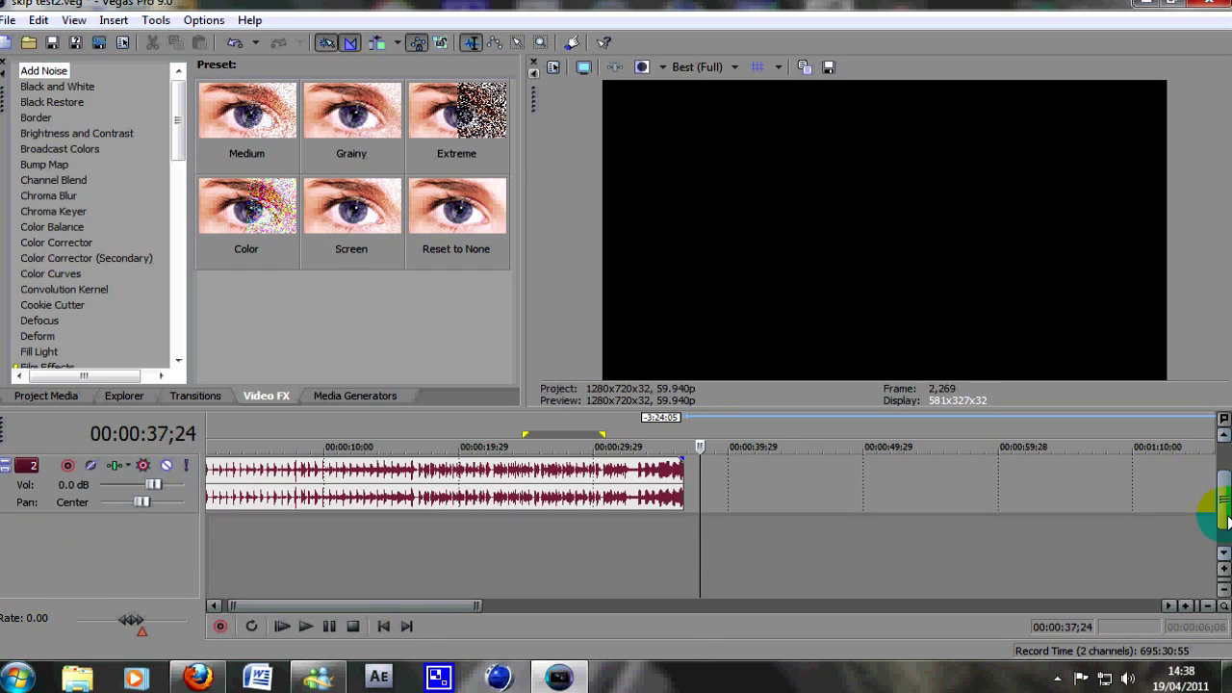
{"action": "scroll", "coordinate": [1220, 471], "scroll_direction": "up", "scroll_amount": 1}
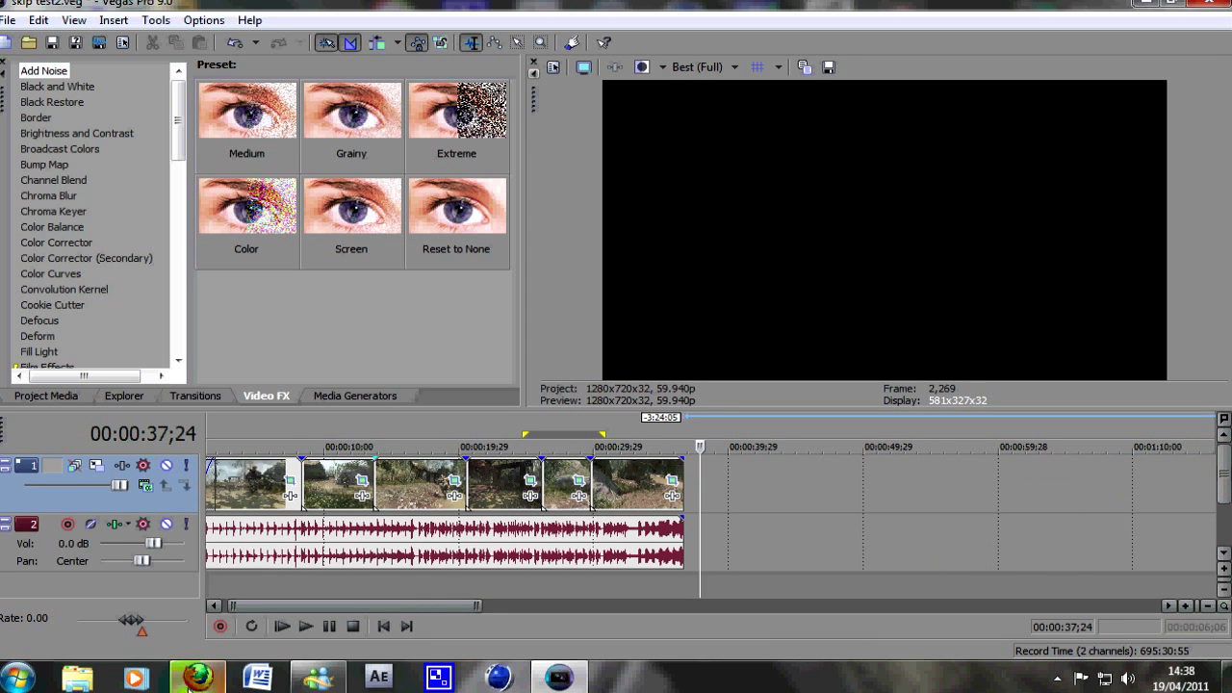
{"action": "left_click", "coordinate": [77, 677]}
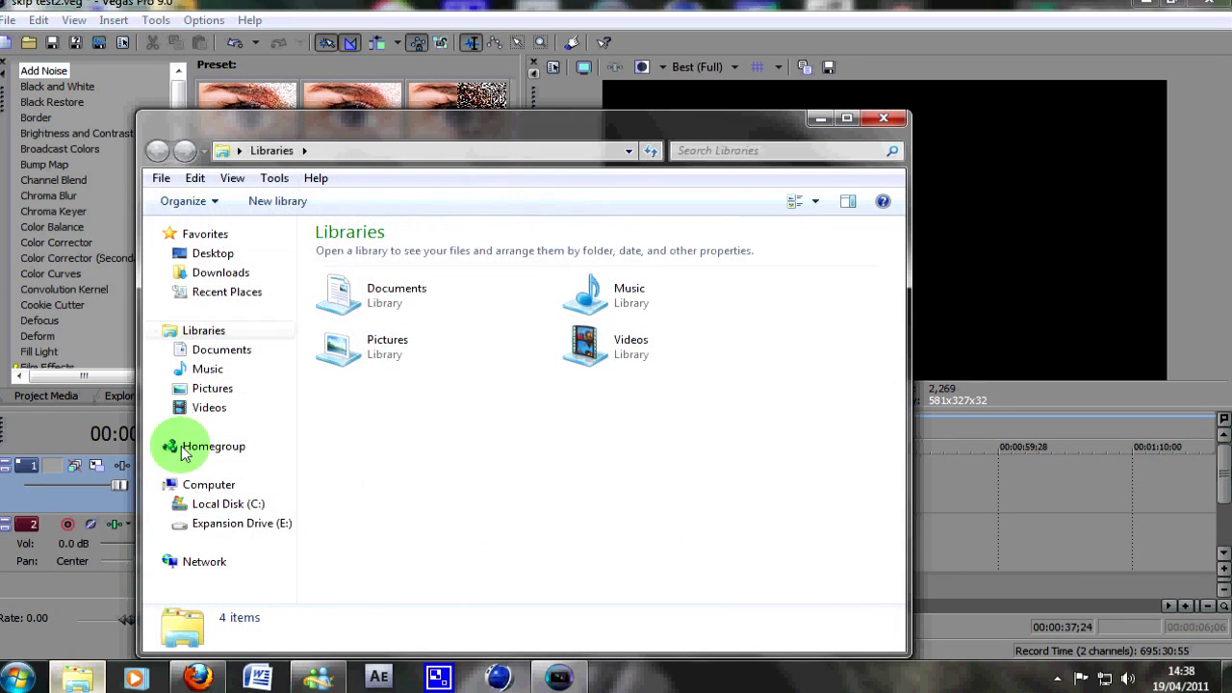
Browse to the E:\Videos\YouTube Vids\Music Vids folder.
{"action": "left_click", "coordinate": [235, 525]}
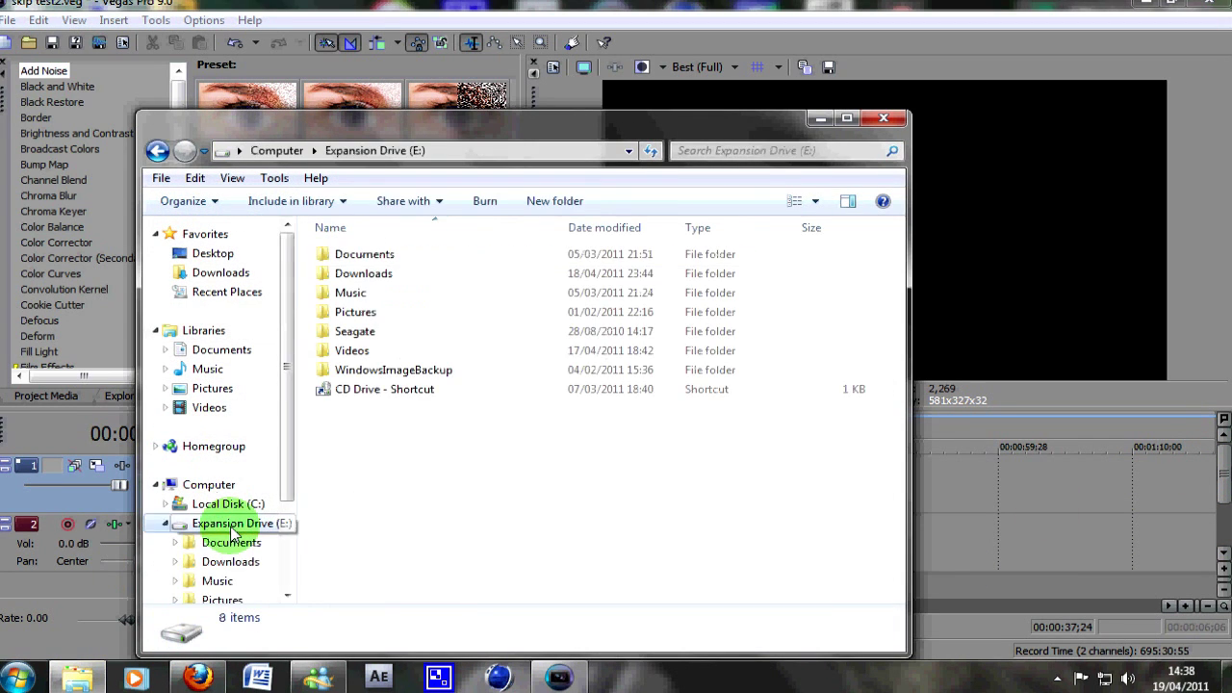
{"action": "double_click", "coordinate": [349, 356]}
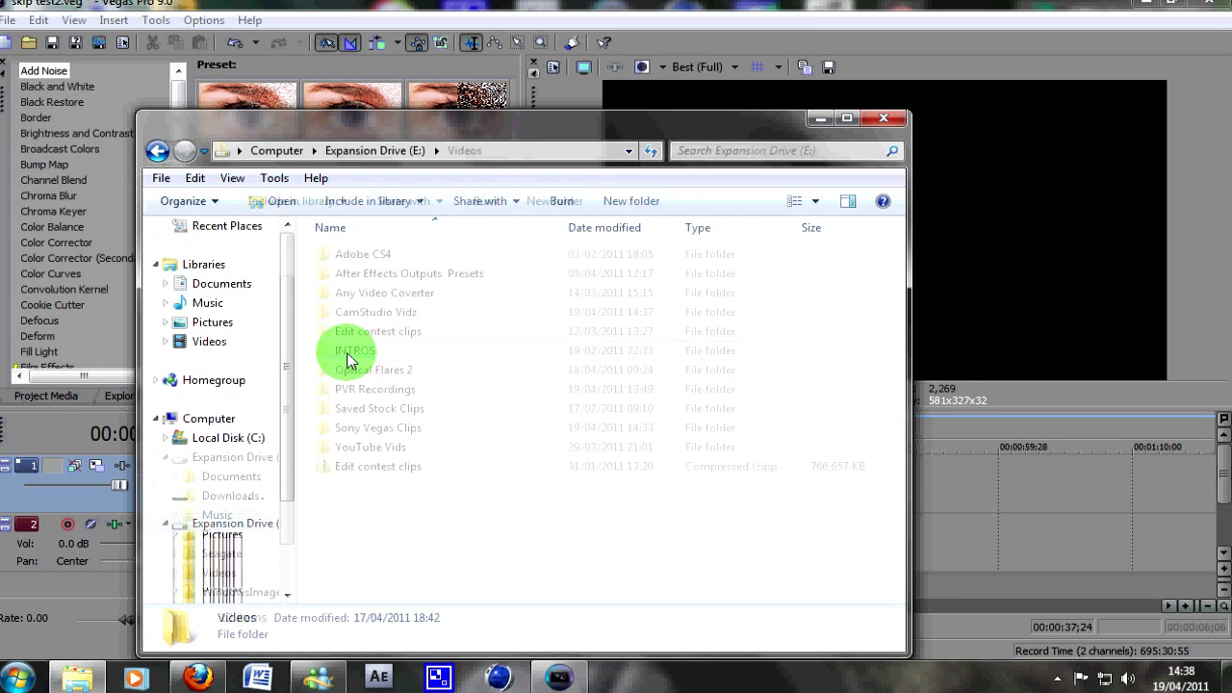
{"action": "left_click", "coordinate": [388, 448]}
{"action": "double_click", "coordinate": [388, 448]}
{"action": "left_click", "coordinate": [361, 279]}
{"action": "double_click", "coordinate": [361, 279]}
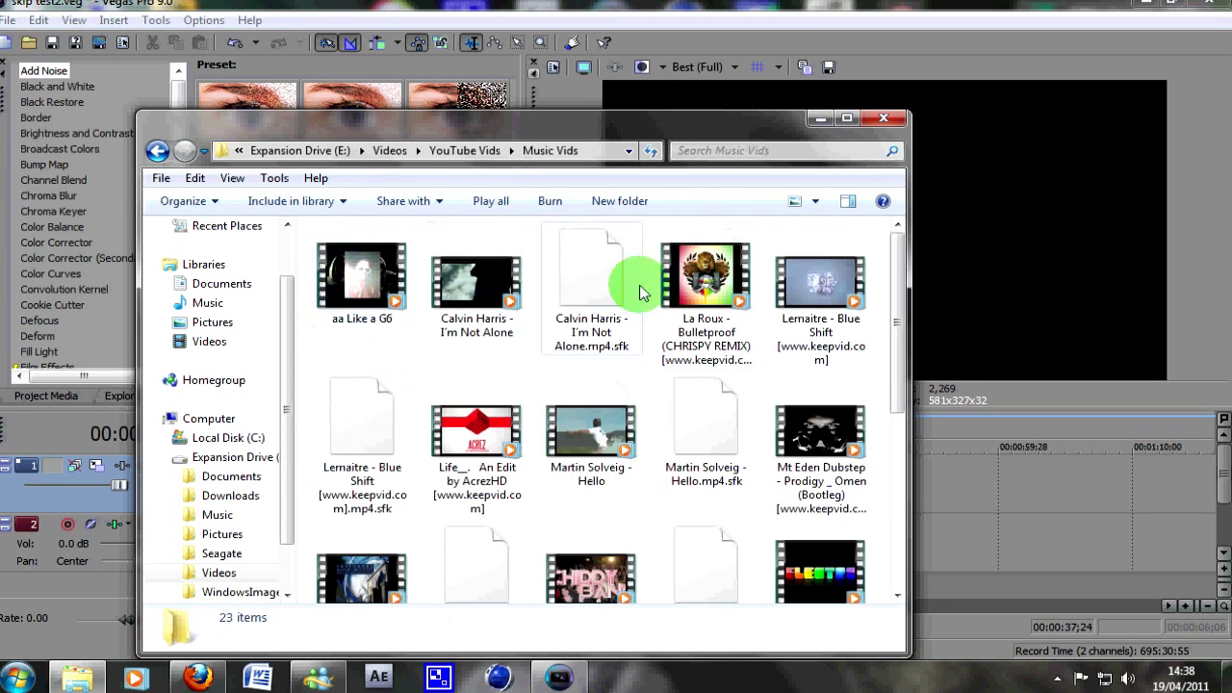
Drag Lemaitre - Blue Shift onto the Vegas timeline and close Explorer.
{"action": "left_click", "coordinate": [833, 294]}
{"action": "left_click_drag", "start_coordinate": [829, 295], "coordinate": [945, 520]}
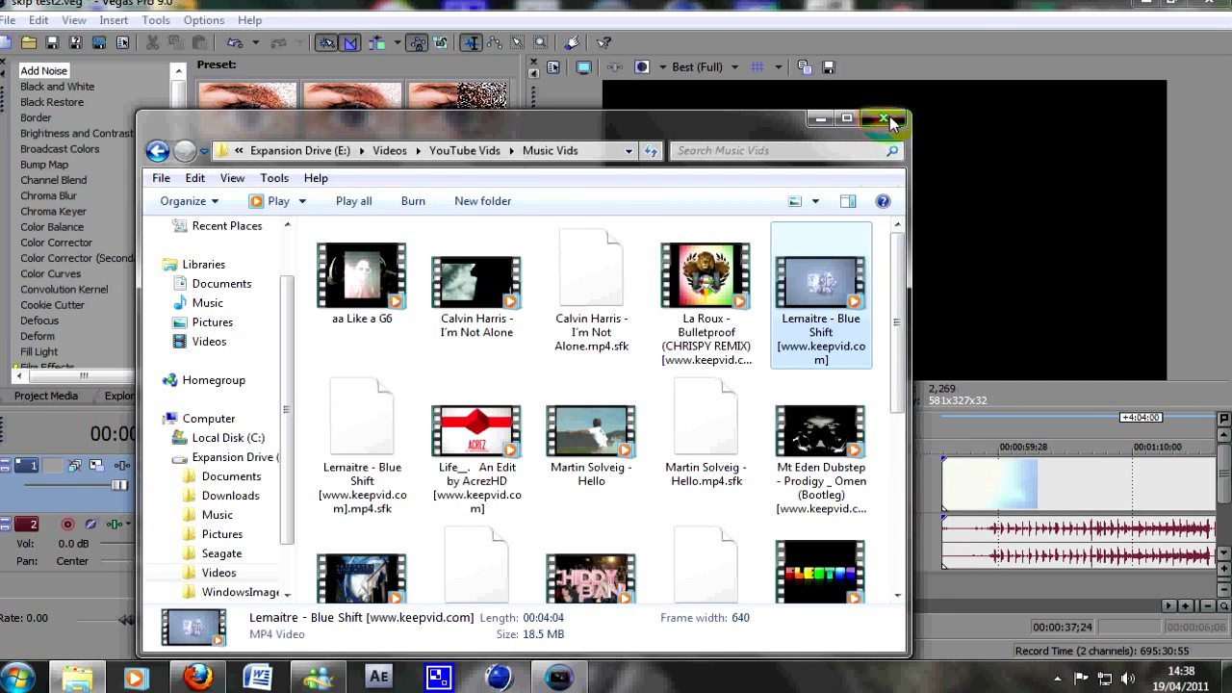
{"action": "left_click", "coordinate": [883, 118]}
{"action": "left_click", "coordinate": [981, 495]}
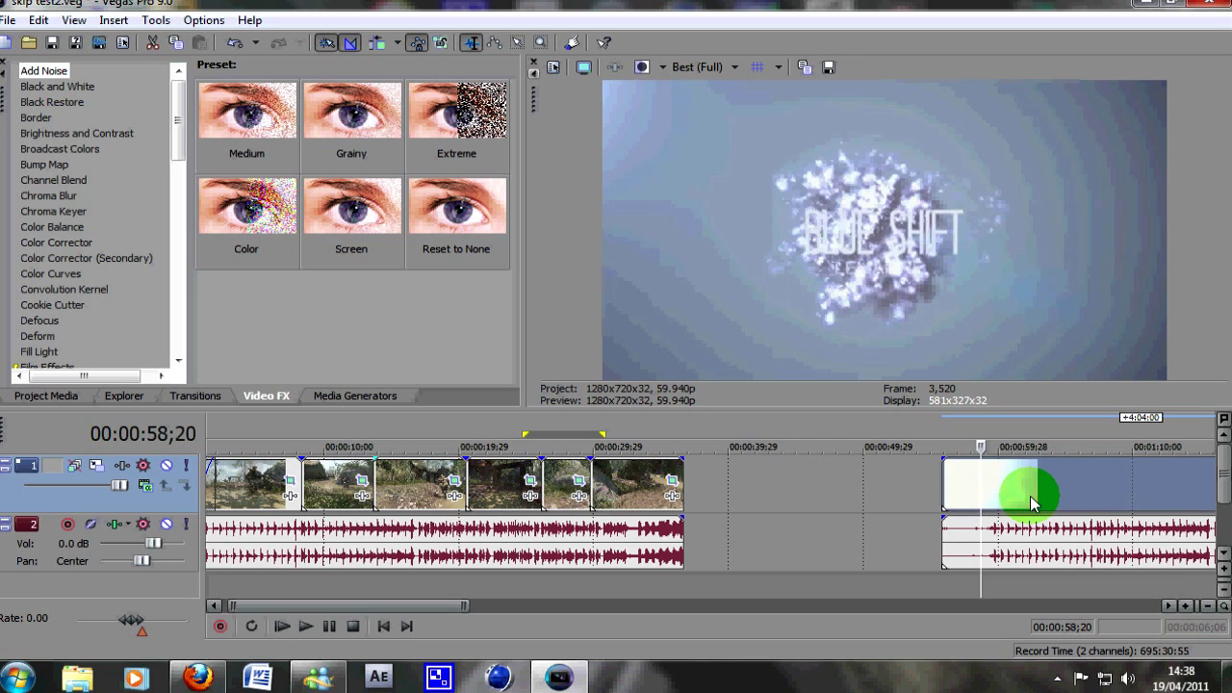
Delete the Blue Shift video and audio events and return the playhead to the start.
{"action": "key", "text": "Delete"}
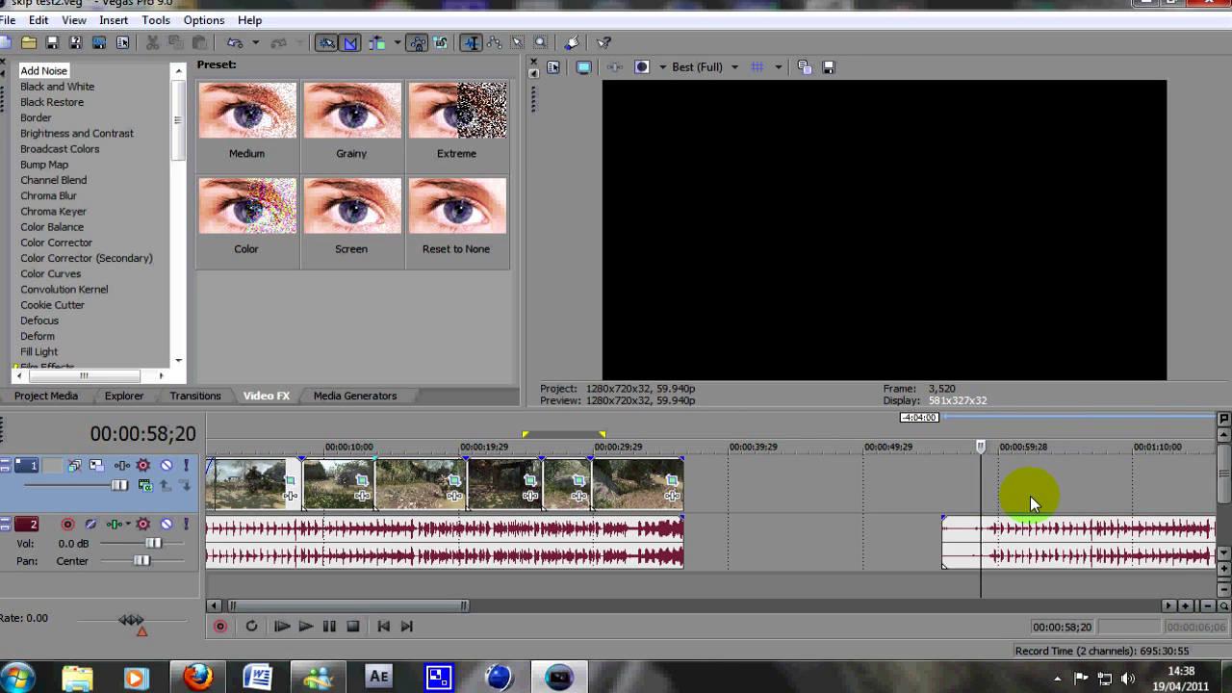
{"action": "left_click", "coordinate": [448, 553]}
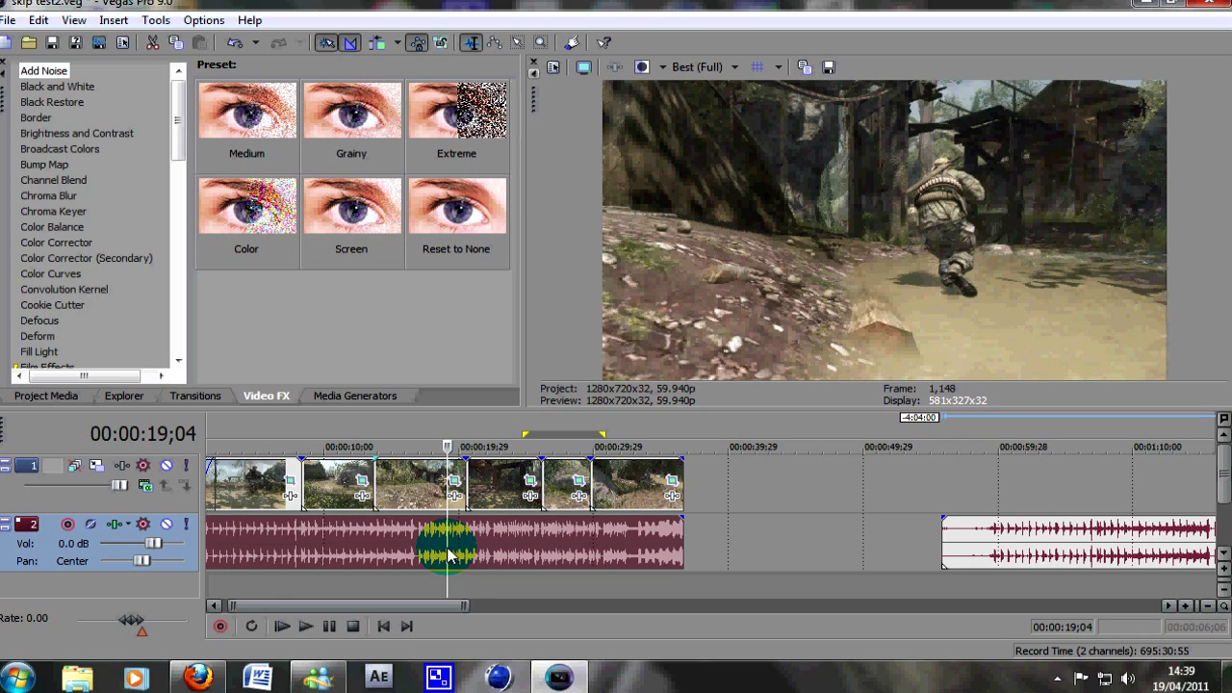
{"action": "left_click", "coordinate": [1027, 546]}
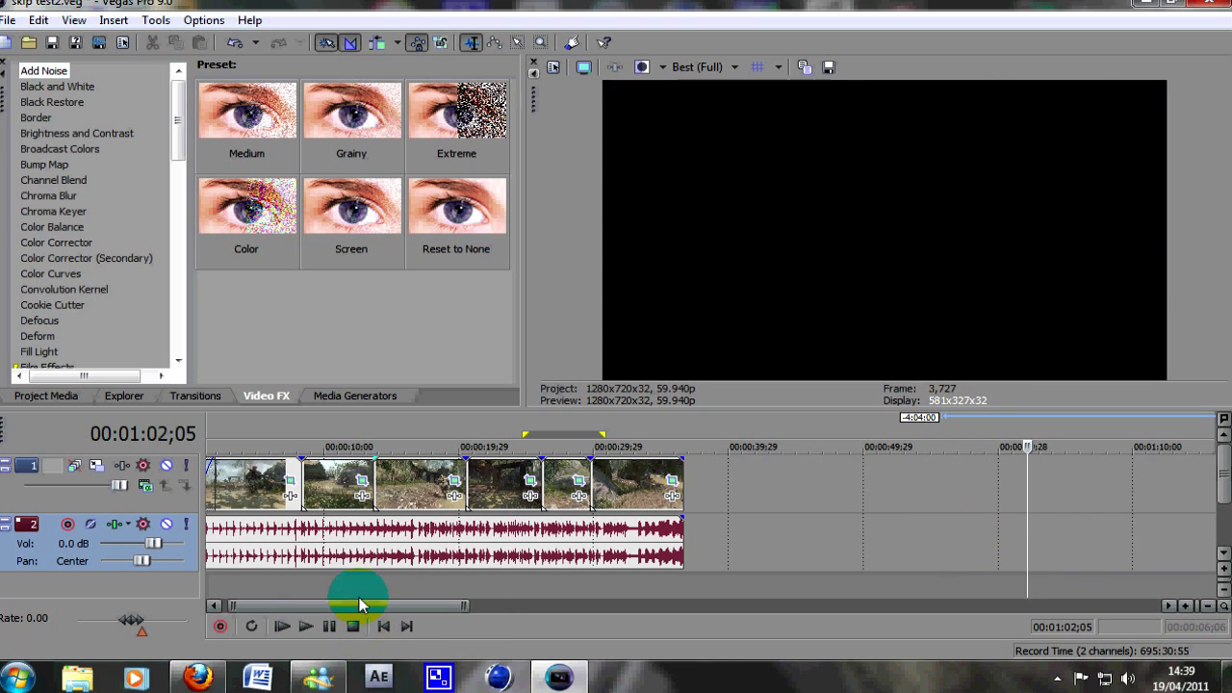
{"action": "left_click_drag", "start_coordinate": [356, 607], "coordinate": [352, 606]}
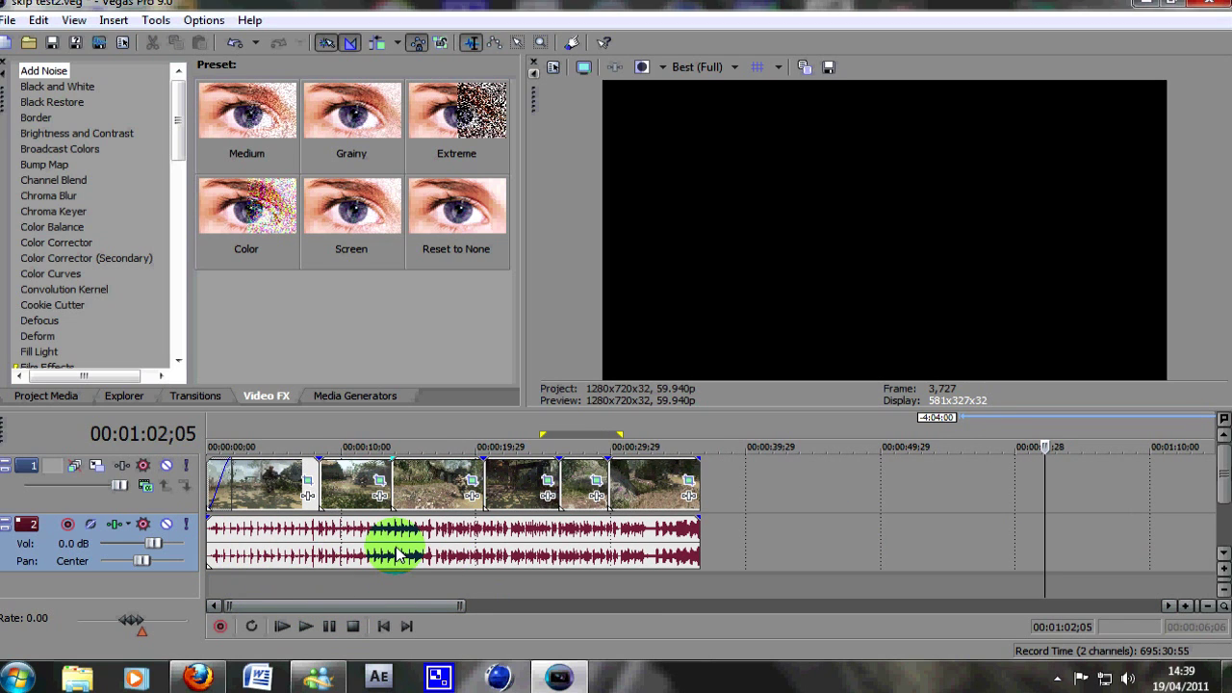
{"action": "left_click", "coordinate": [213, 573]}
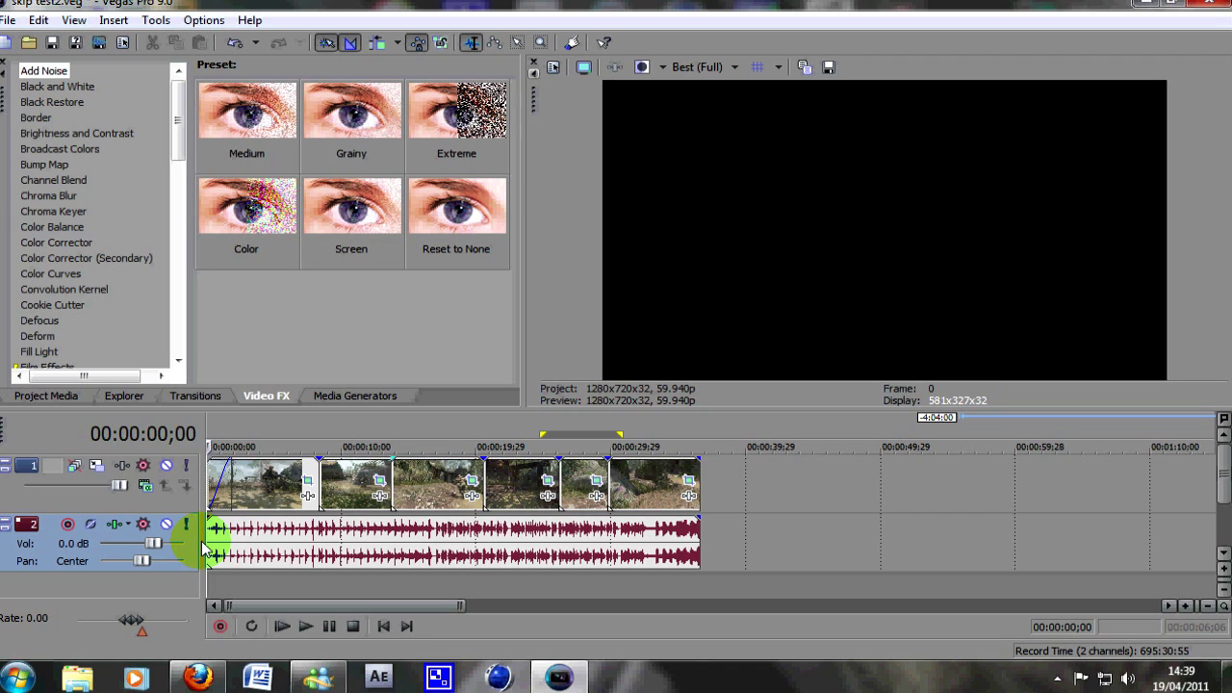
Drop markers at the timeline start and at the second clip's start.
{"action": "key", "text": "m"}
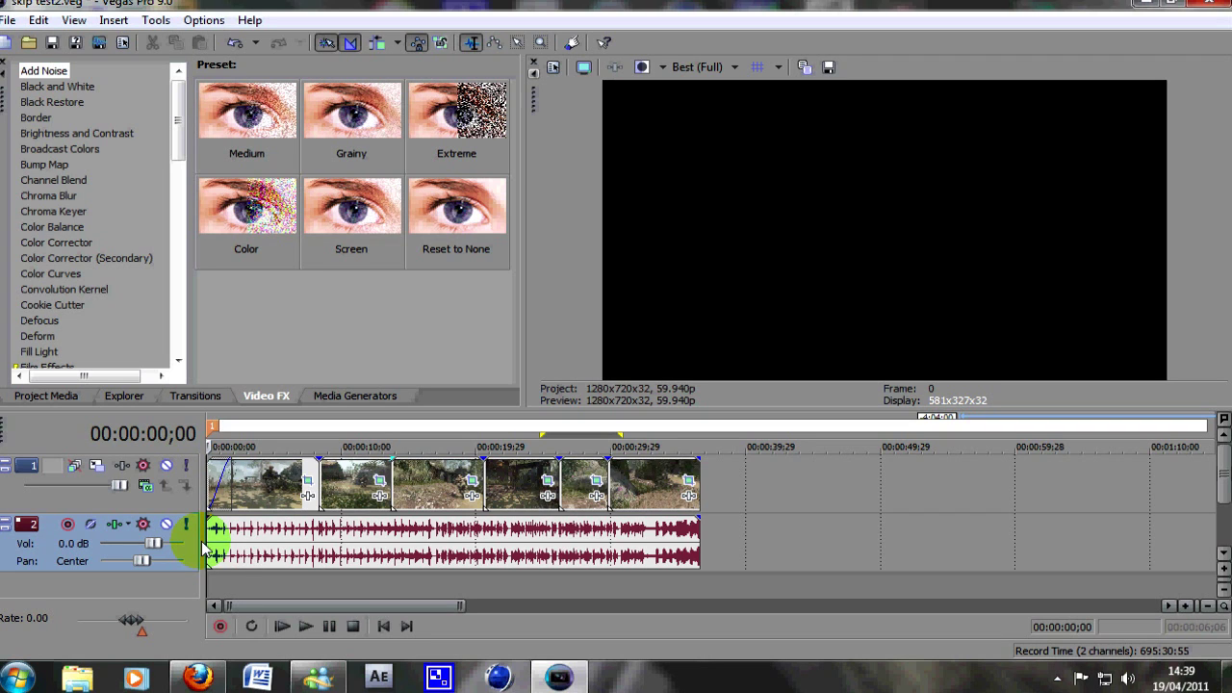
{"action": "left_click", "coordinate": [352, 484]}
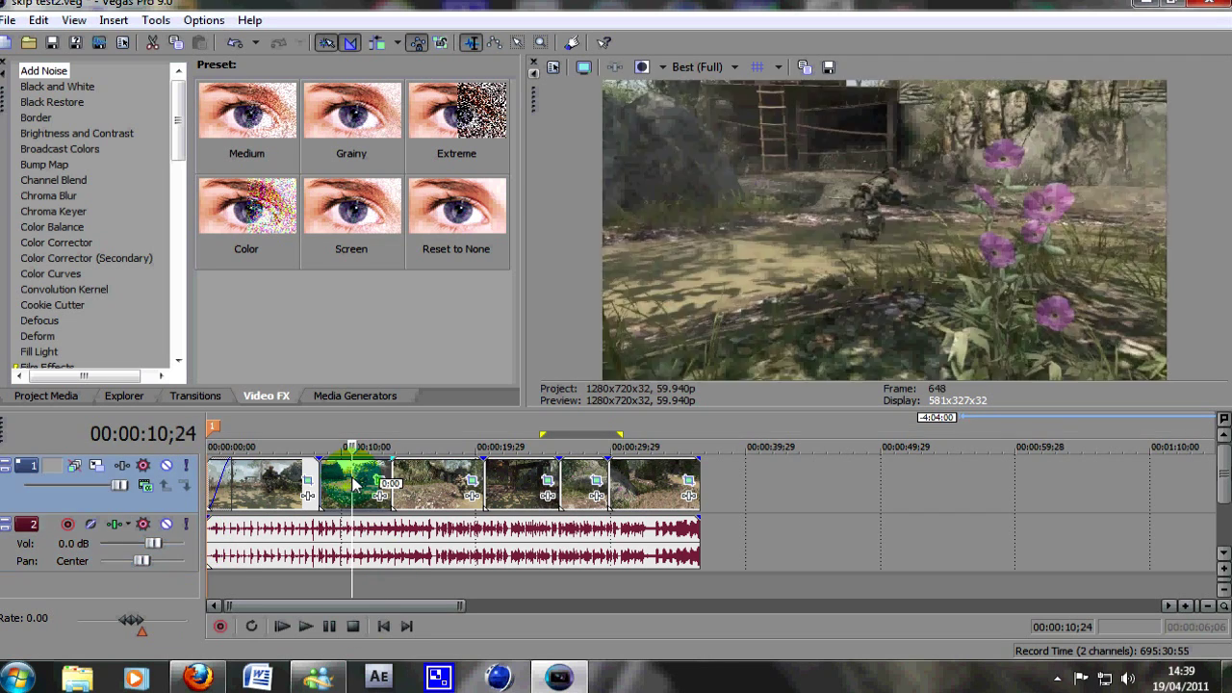
{"action": "key", "text": "m"}
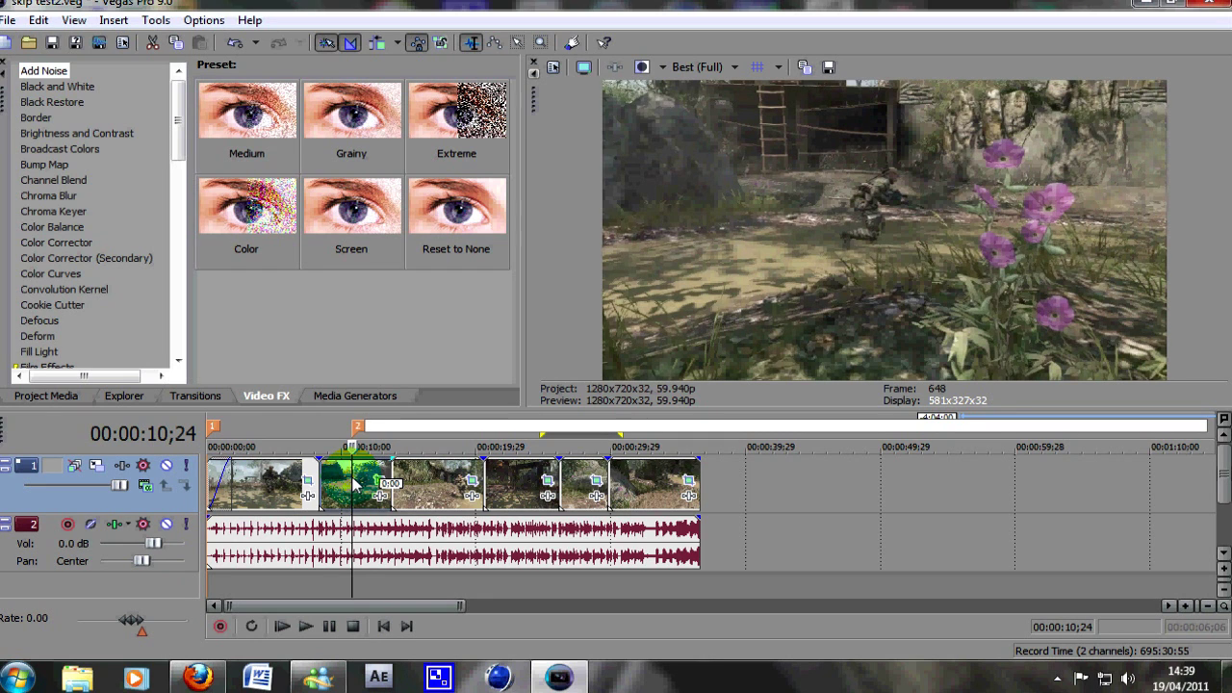
{"action": "left_click", "coordinate": [423, 476]}
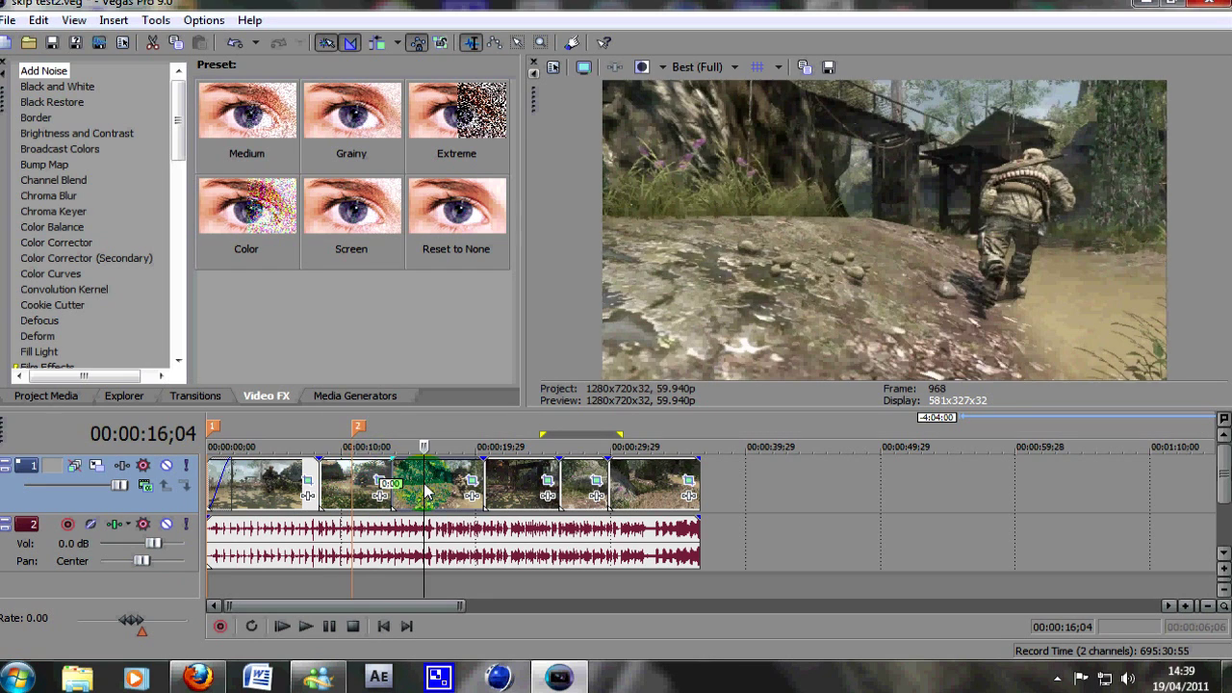
Delete marker 1 at the start of the timeline.
{"action": "right_click", "coordinate": [356, 430]}
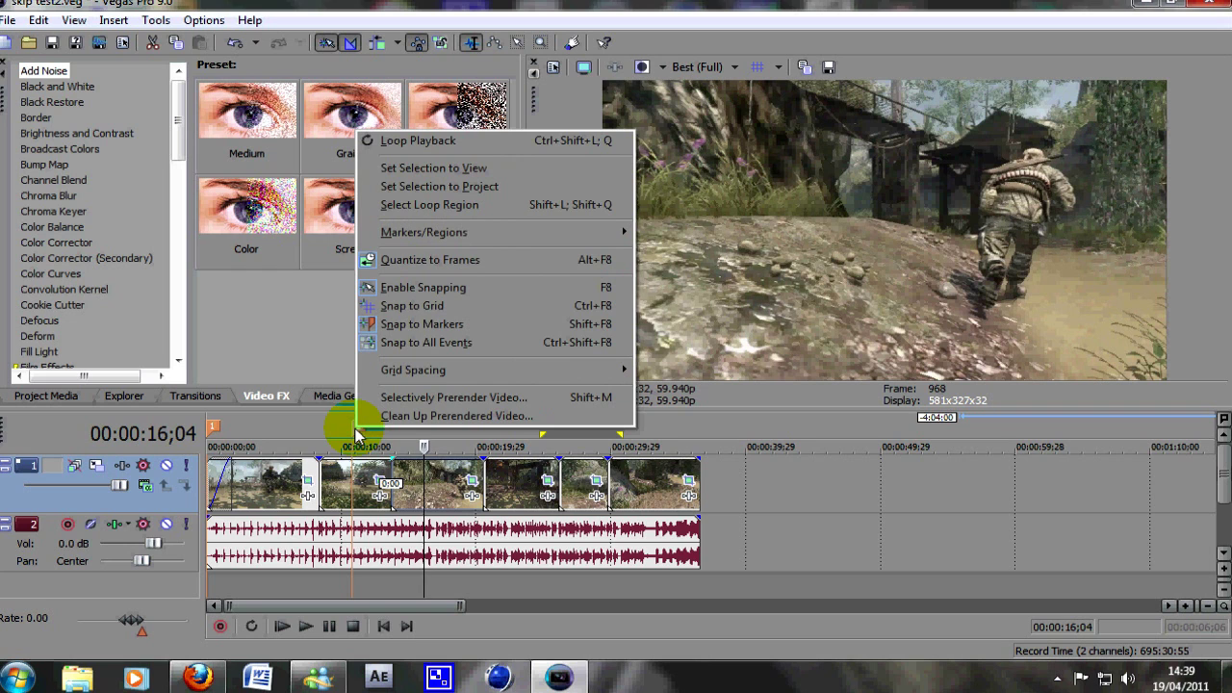
{"action": "left_click", "coordinate": [356, 430]}
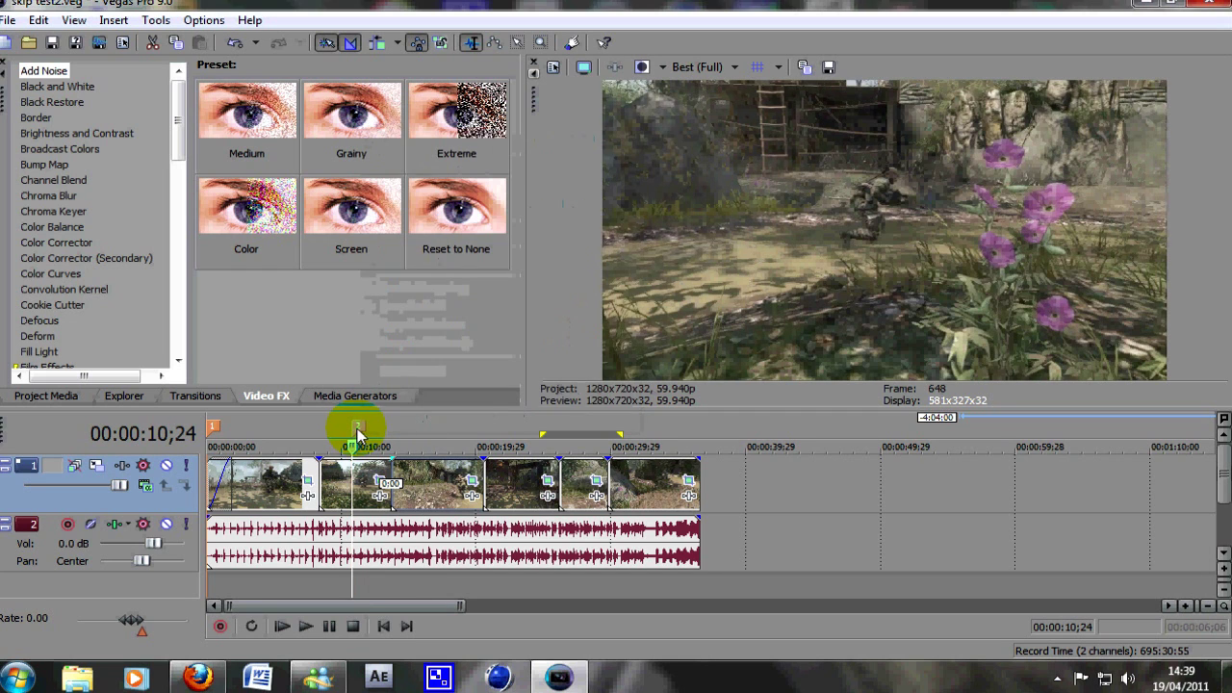
{"action": "right_click", "coordinate": [356, 430]}
{"action": "left_click", "coordinate": [358, 430]}
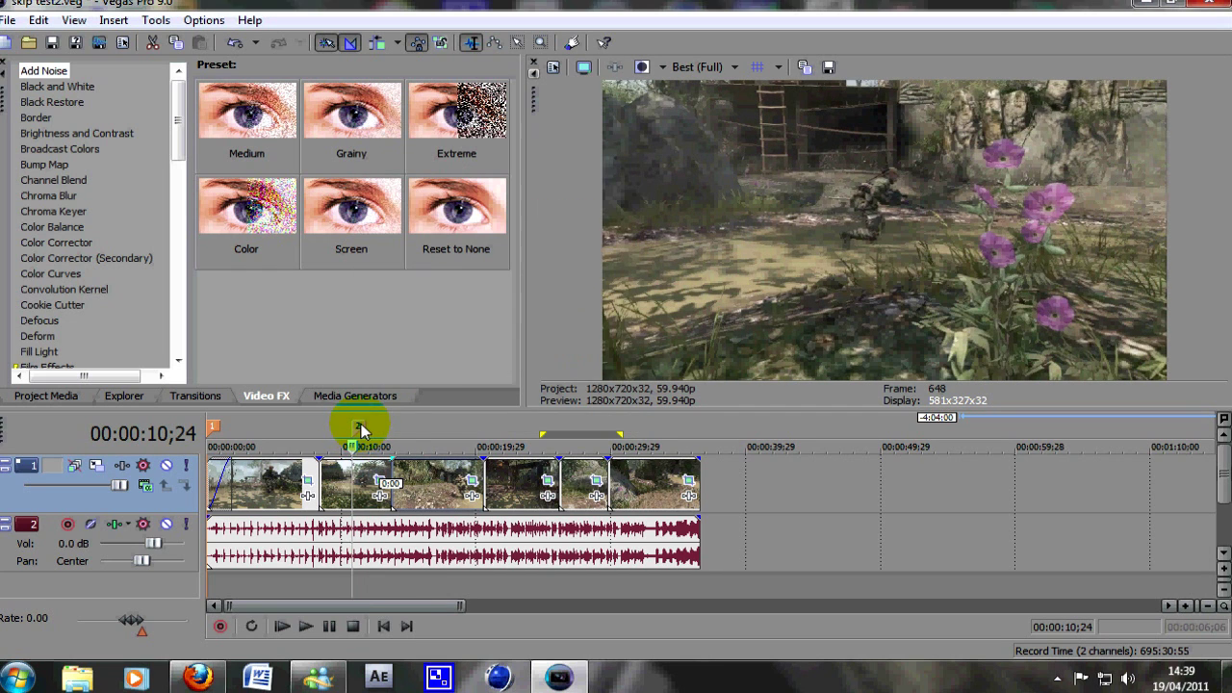
{"action": "left_click", "coordinate": [219, 433]}
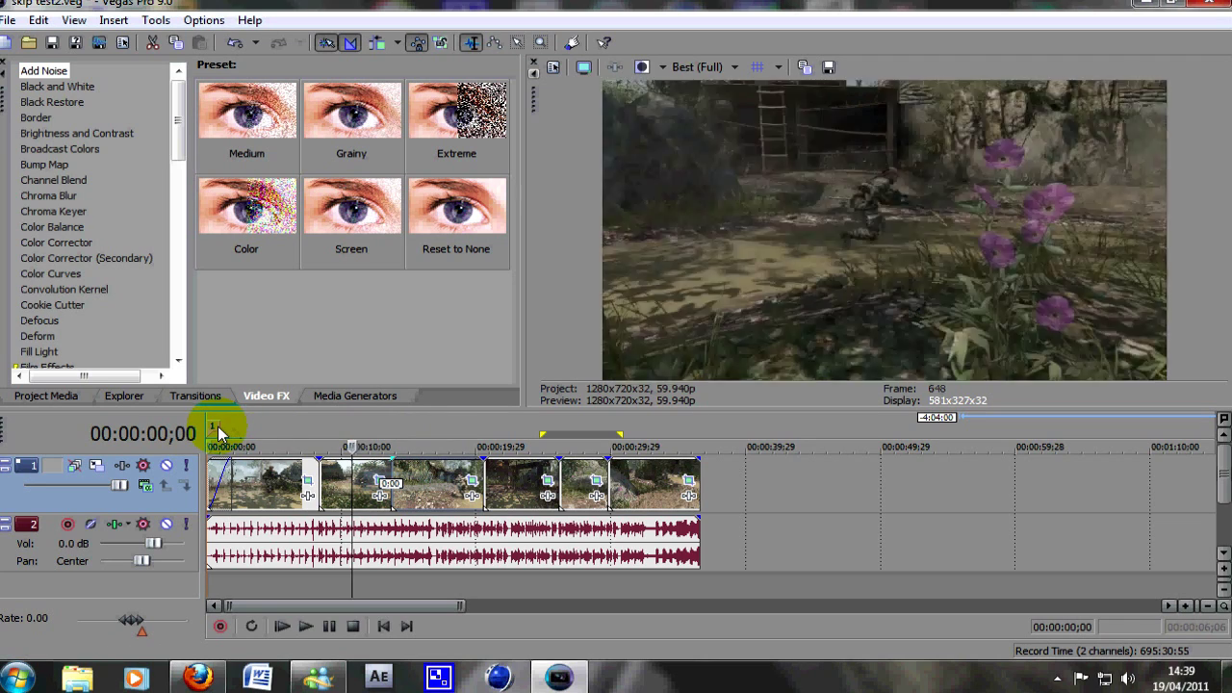
{"action": "right_click", "coordinate": [219, 433]}
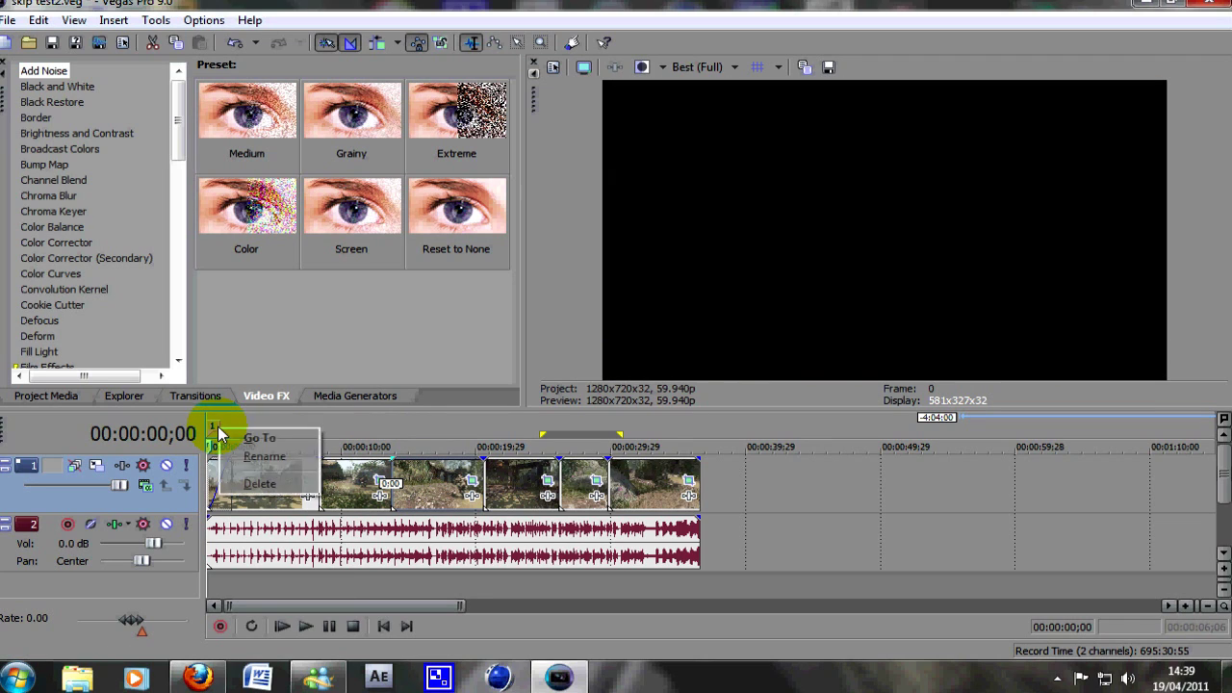
{"action": "left_click", "coordinate": [257, 487]}
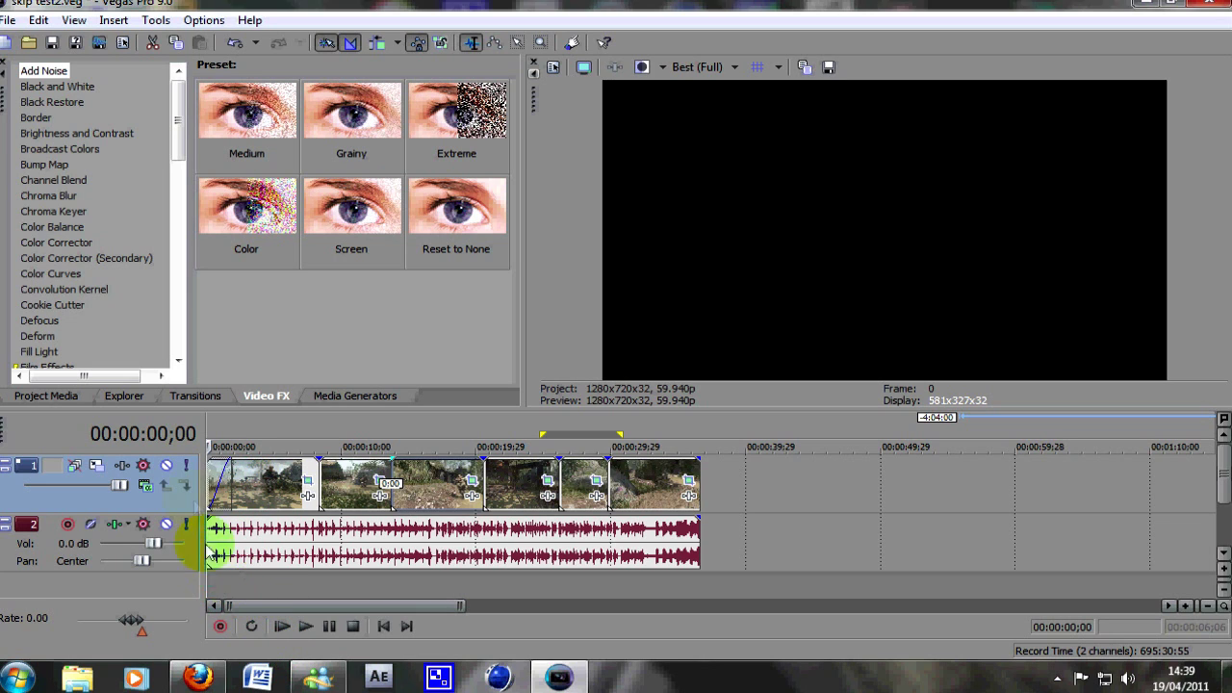
During playback, drop numbered markers 1–35 on the music's beats with M, then stop.
{"action": "left_click", "coordinate": [305, 628]}
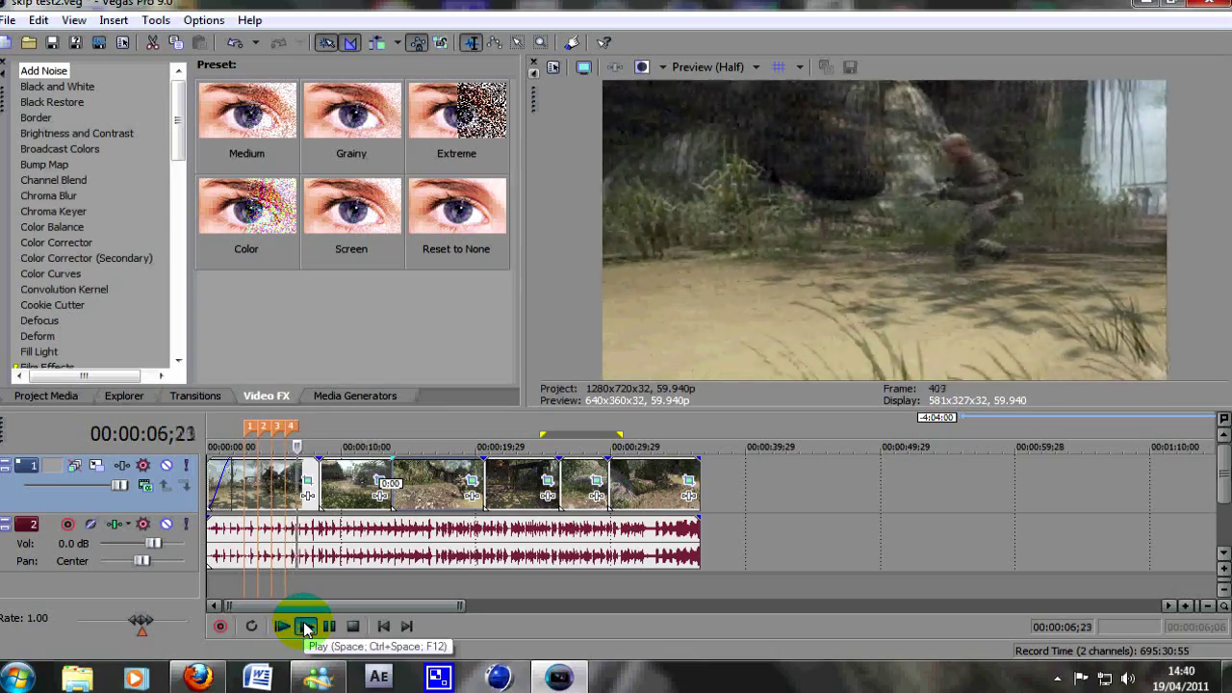
{"action": "key", "text": "m"}
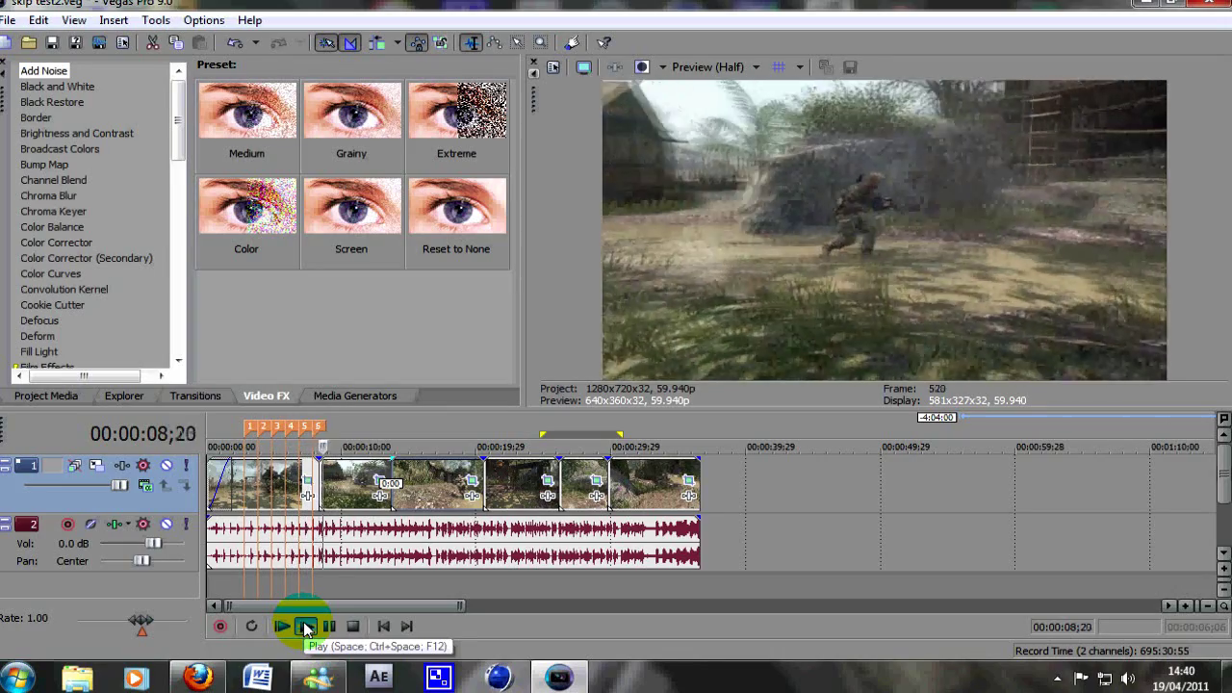
{"action": "key", "text": "m"}
{"action": "key", "text": "m"}
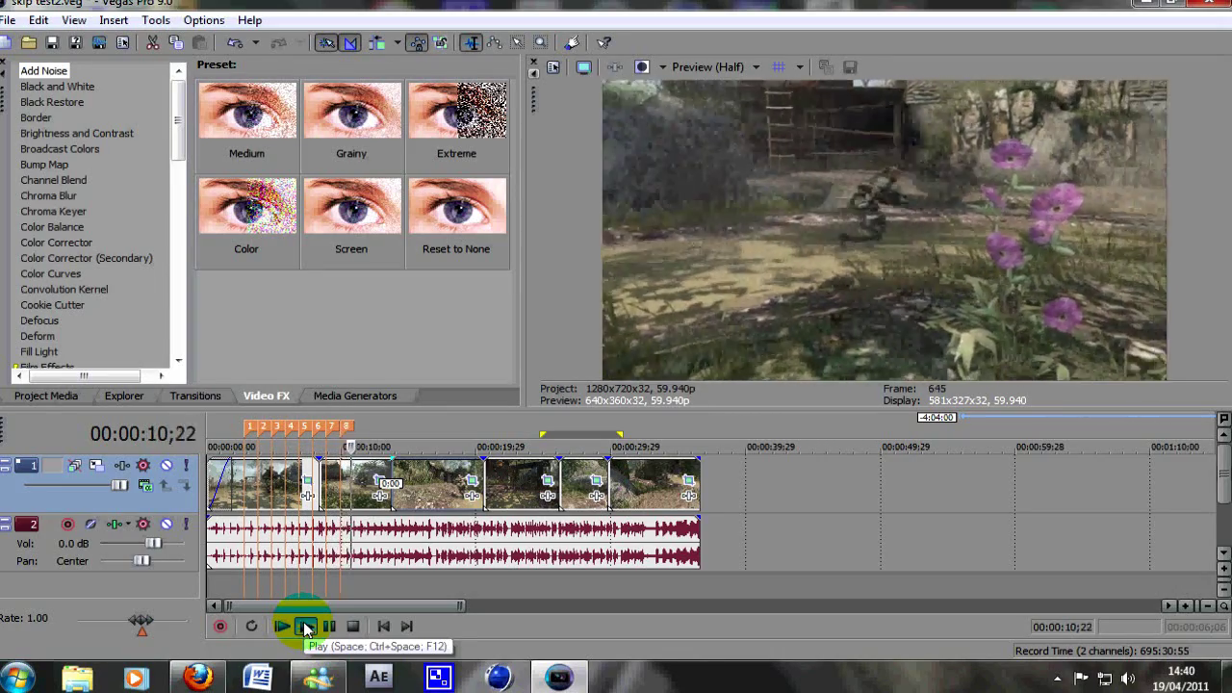
{"action": "key", "text": "m"}
{"action": "key", "text": "m"}
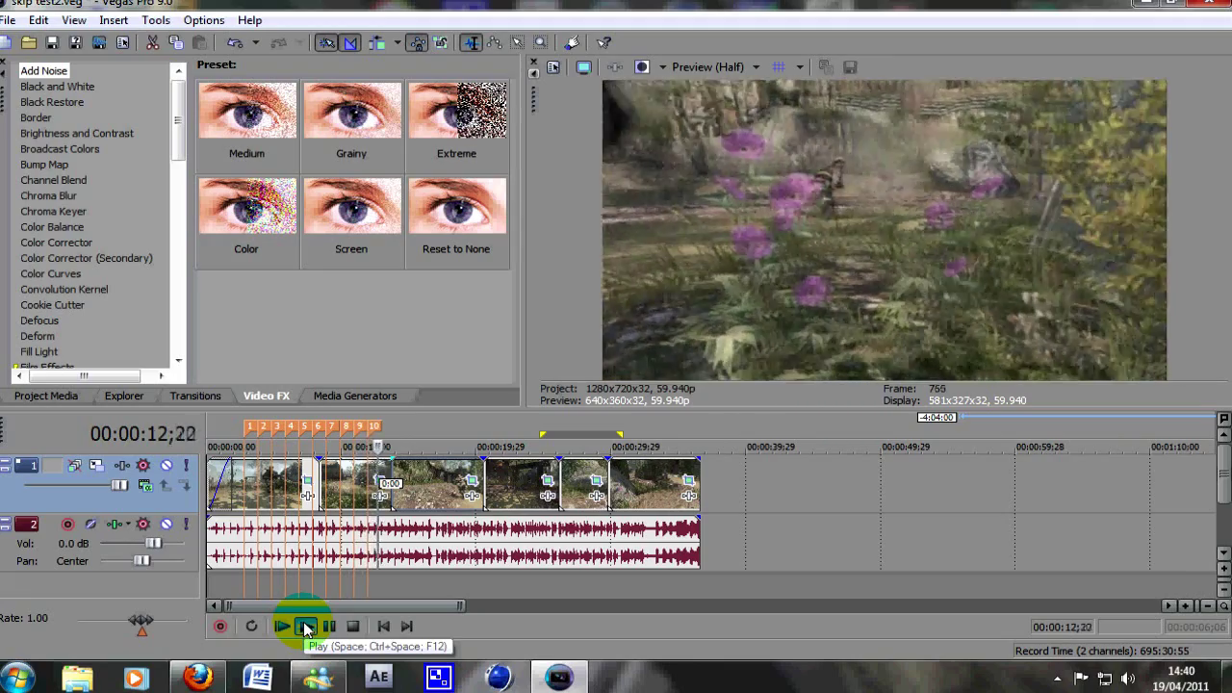
{"action": "key", "text": "m"}
{"action": "key", "text": "m"}
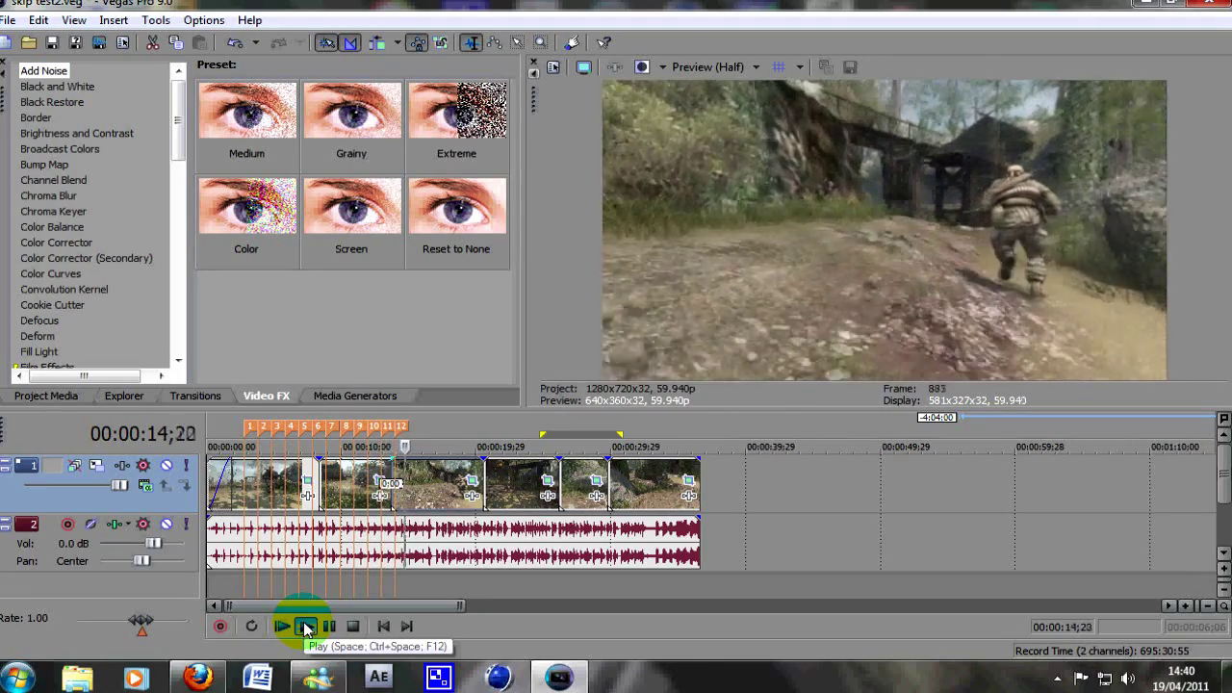
{"action": "key", "text": "m"}
{"action": "key", "text": "m"}
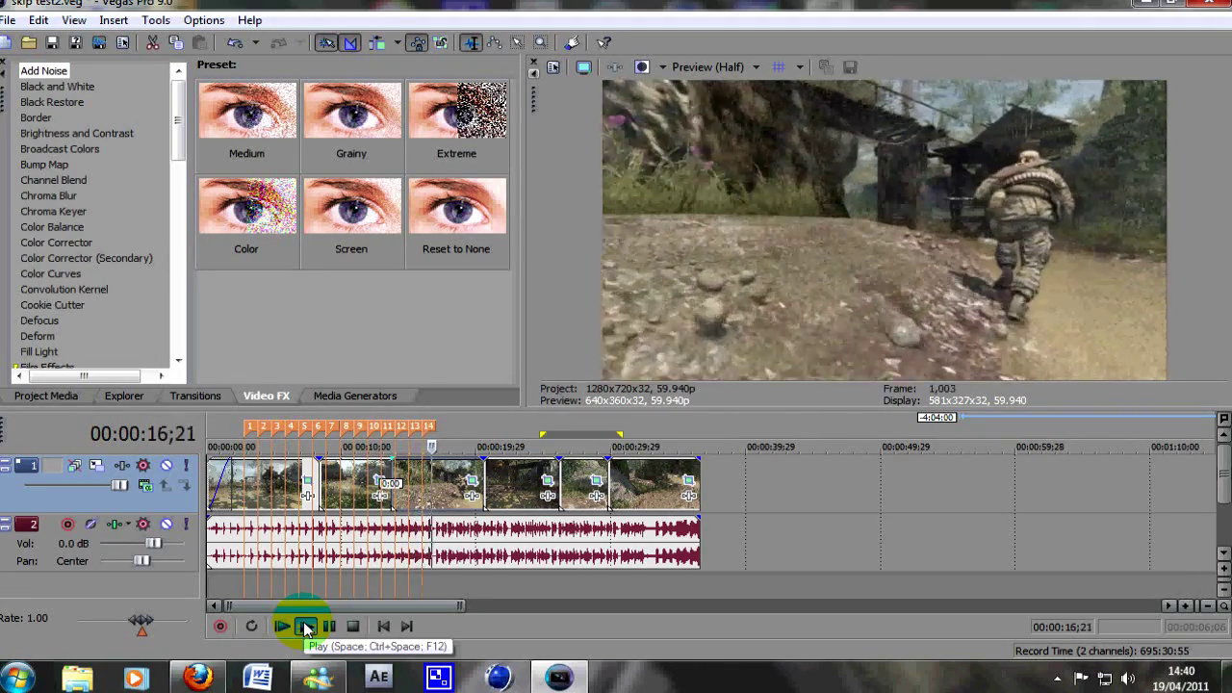
{"action": "key", "text": "m"}
{"action": "key", "text": "m"}
{"action": "key", "text": "m"}
{"action": "key", "text": "m"}
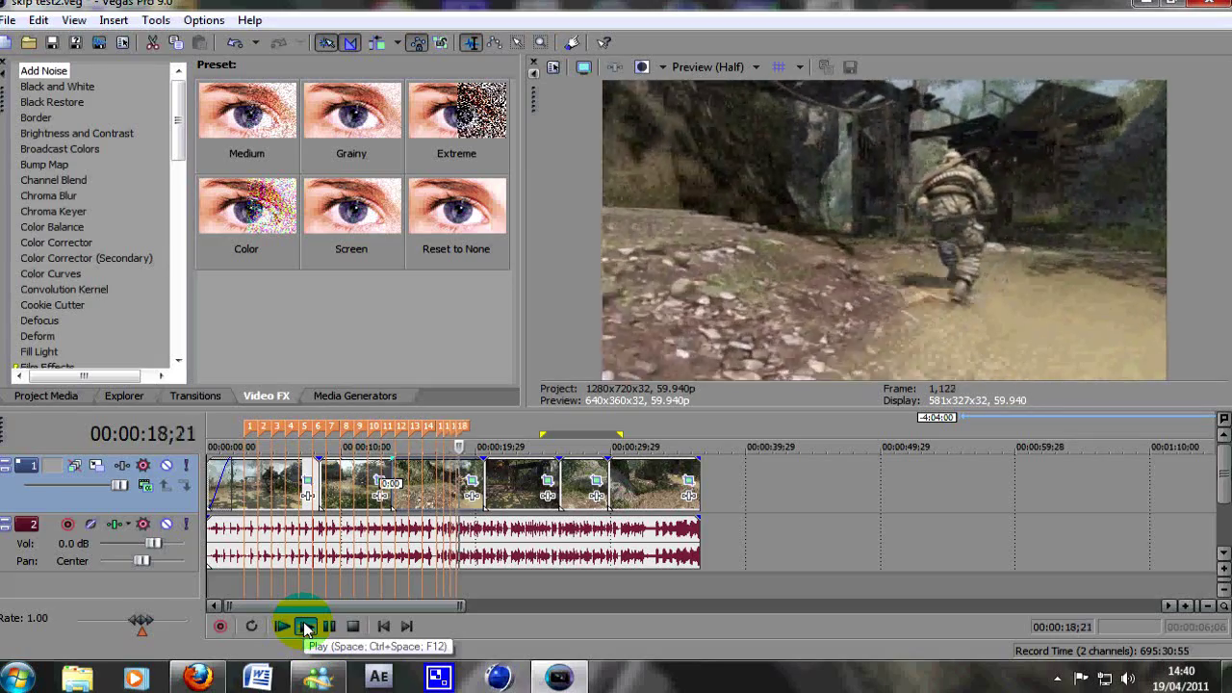
{"action": "key", "text": "m"}
{"action": "key", "text": "m"}
{"action": "key", "text": "m"}
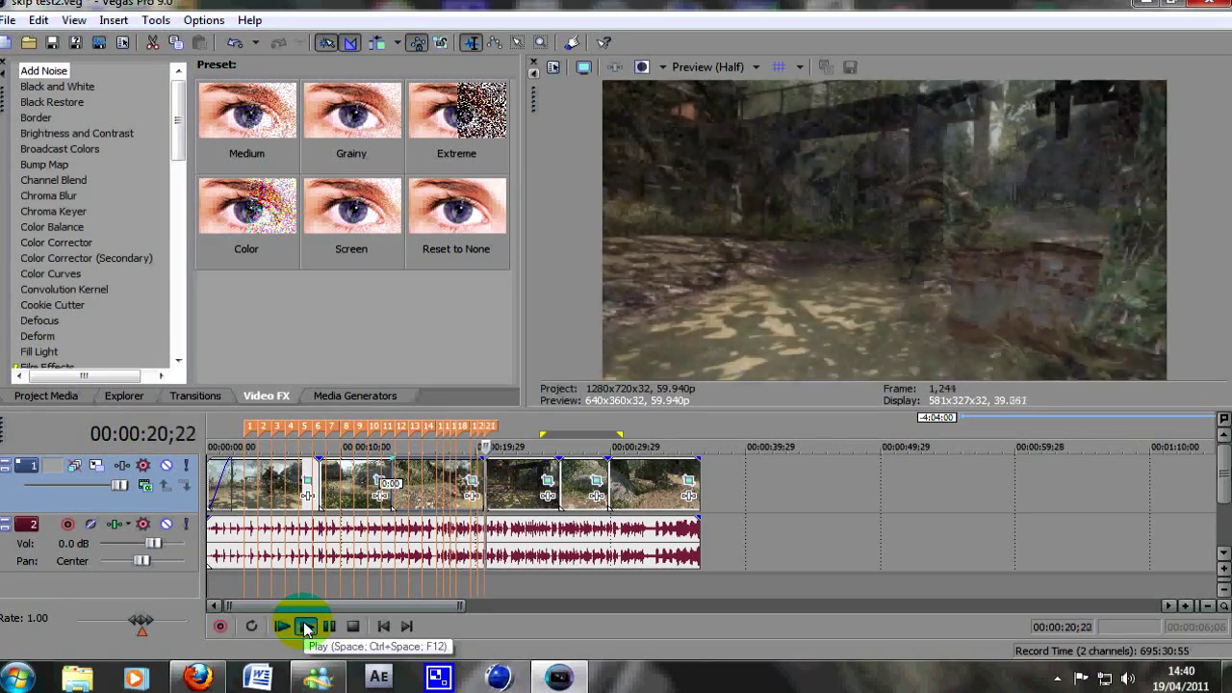
{"action": "key", "text": "m"}
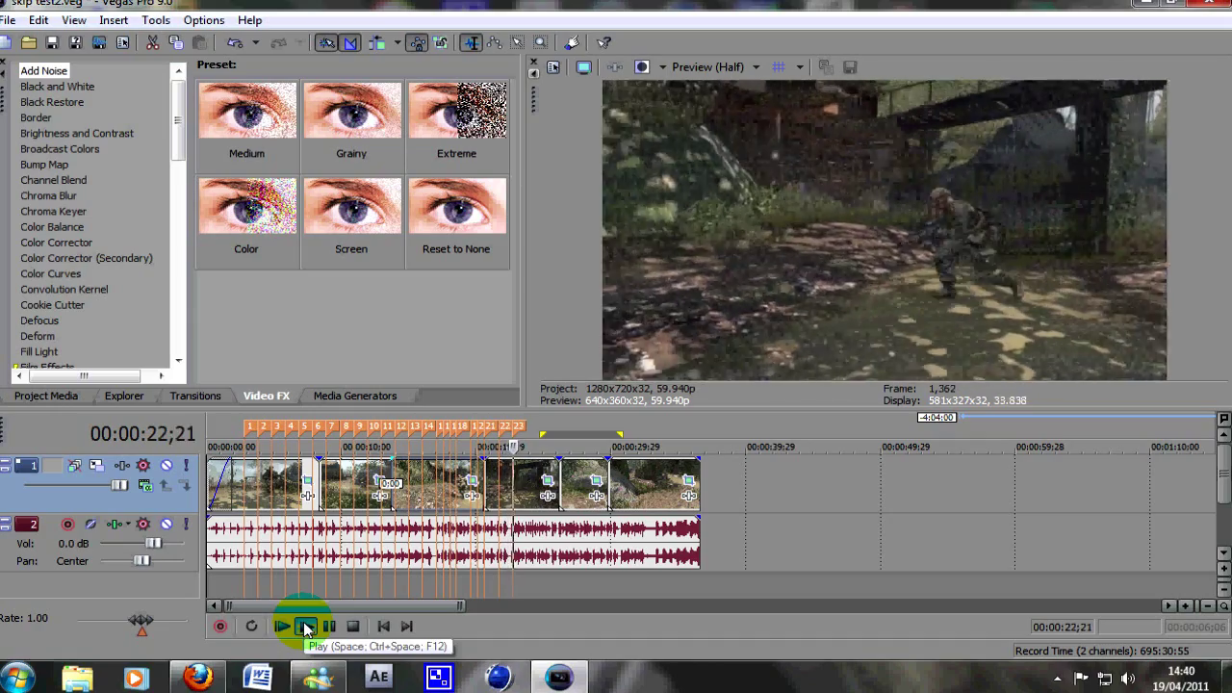
{"action": "key", "text": "m"}
{"action": "key", "text": "m"}
{"action": "key", "text": "m"}
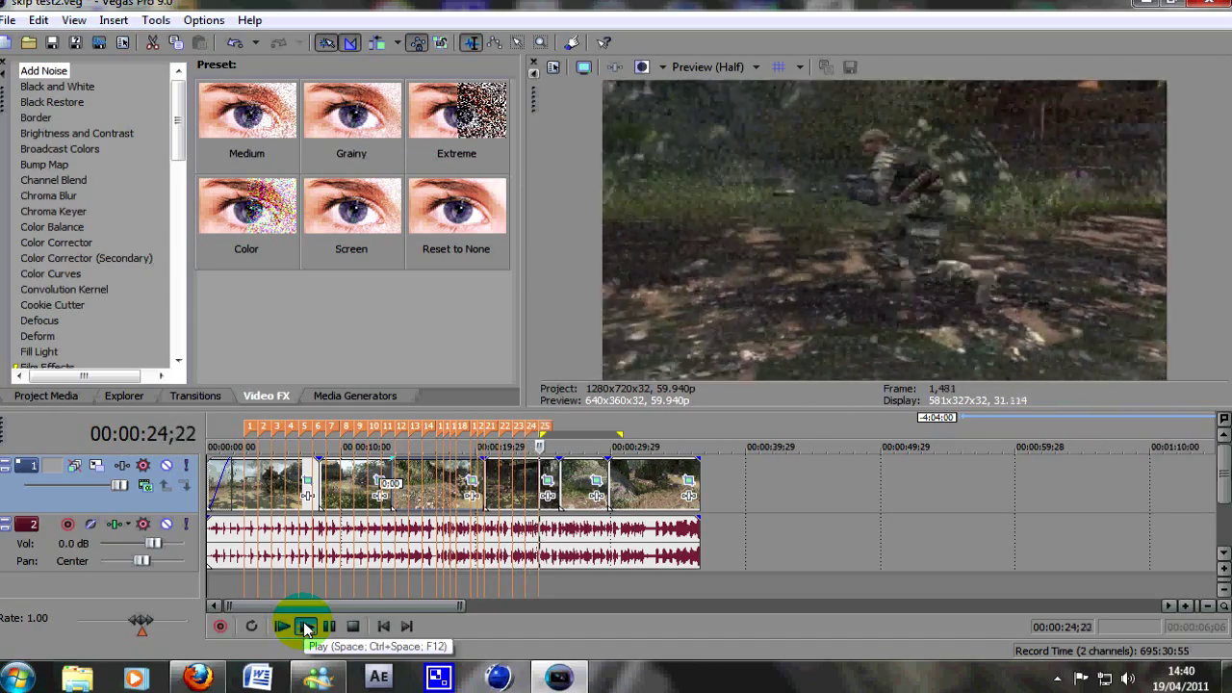
{"action": "key", "text": "m"}
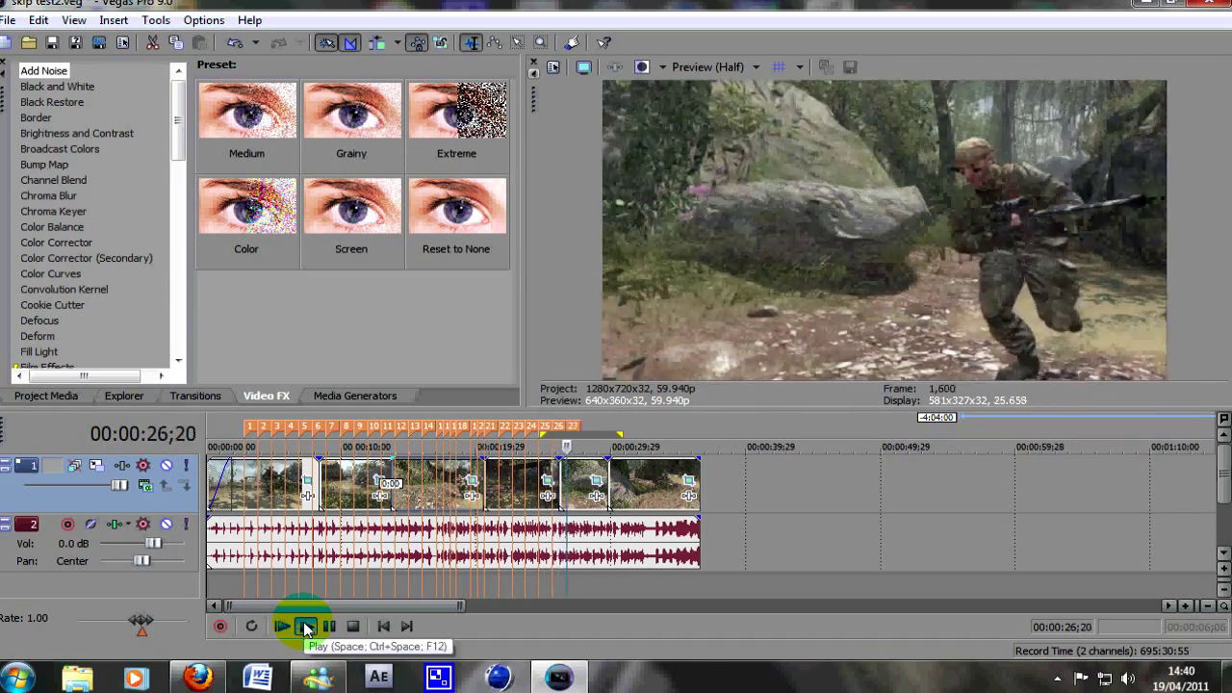
{"action": "key", "text": "m"}
{"action": "key", "text": "m"}
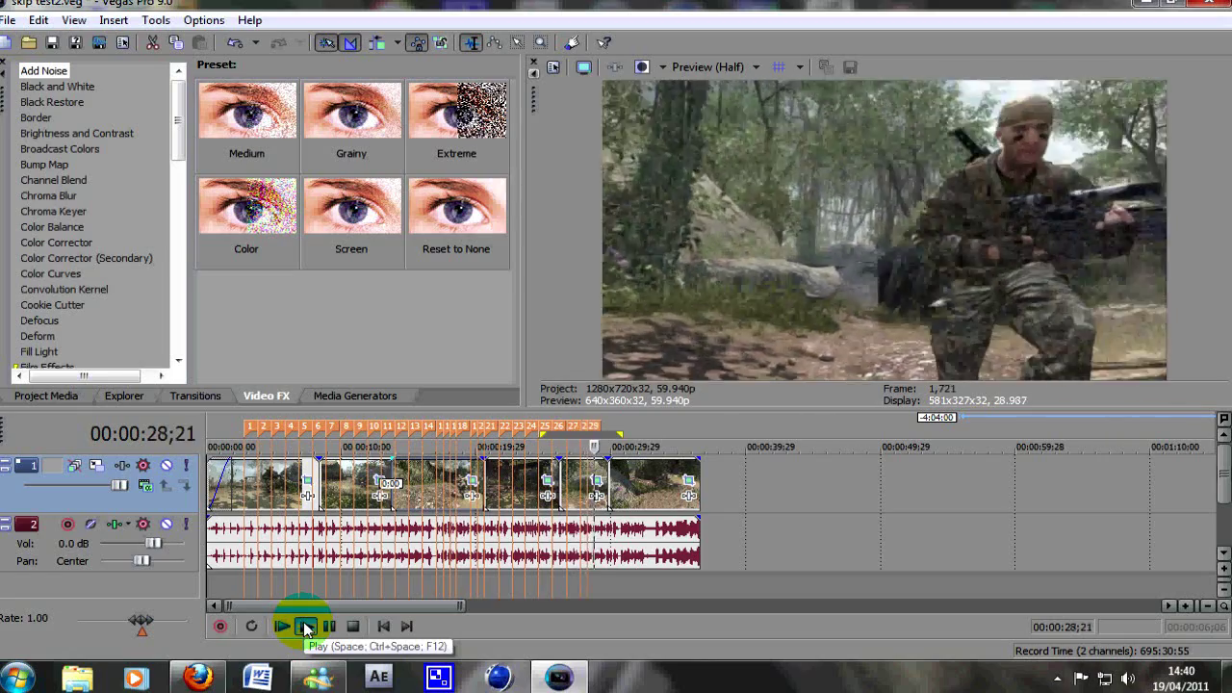
{"action": "key", "text": "m"}
{"action": "key", "text": "m"}
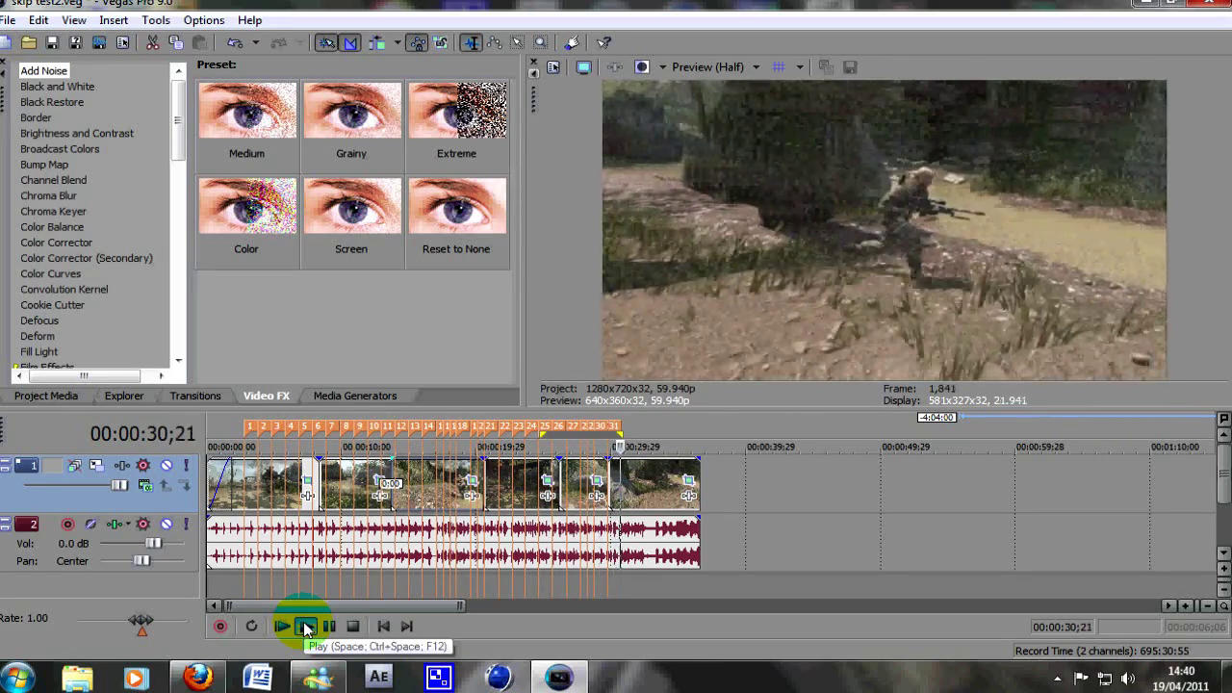
{"action": "key", "text": "m"}
{"action": "key", "text": "m"}
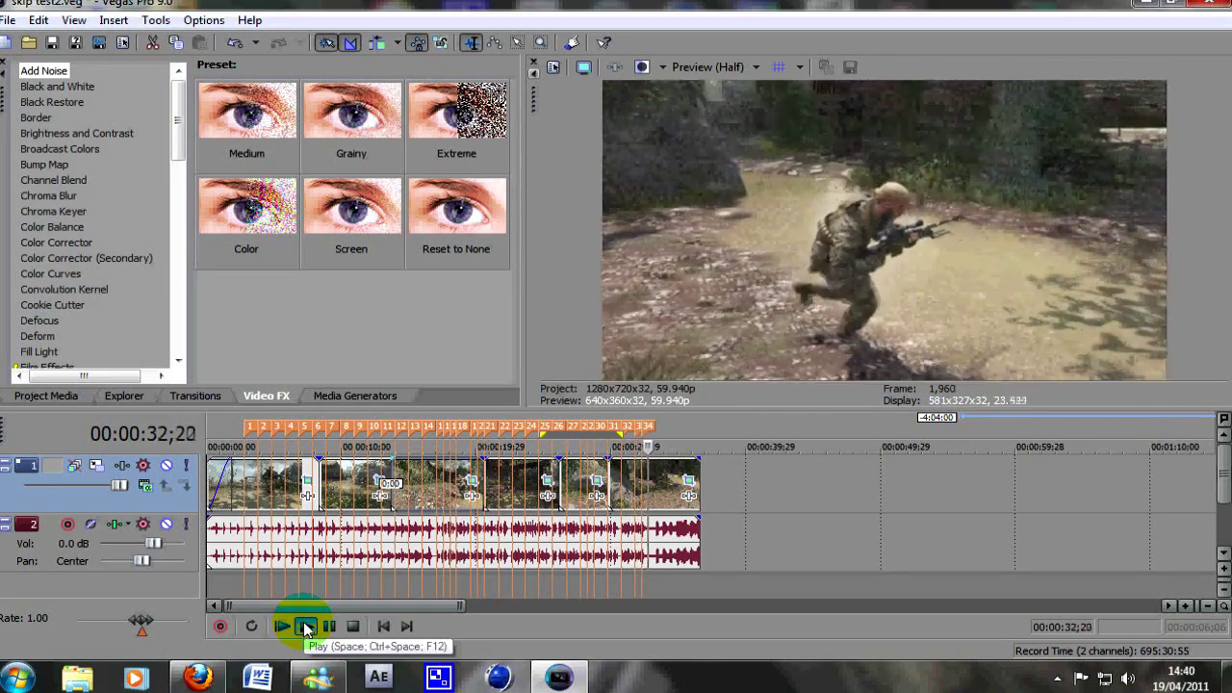
{"action": "key", "text": "m"}
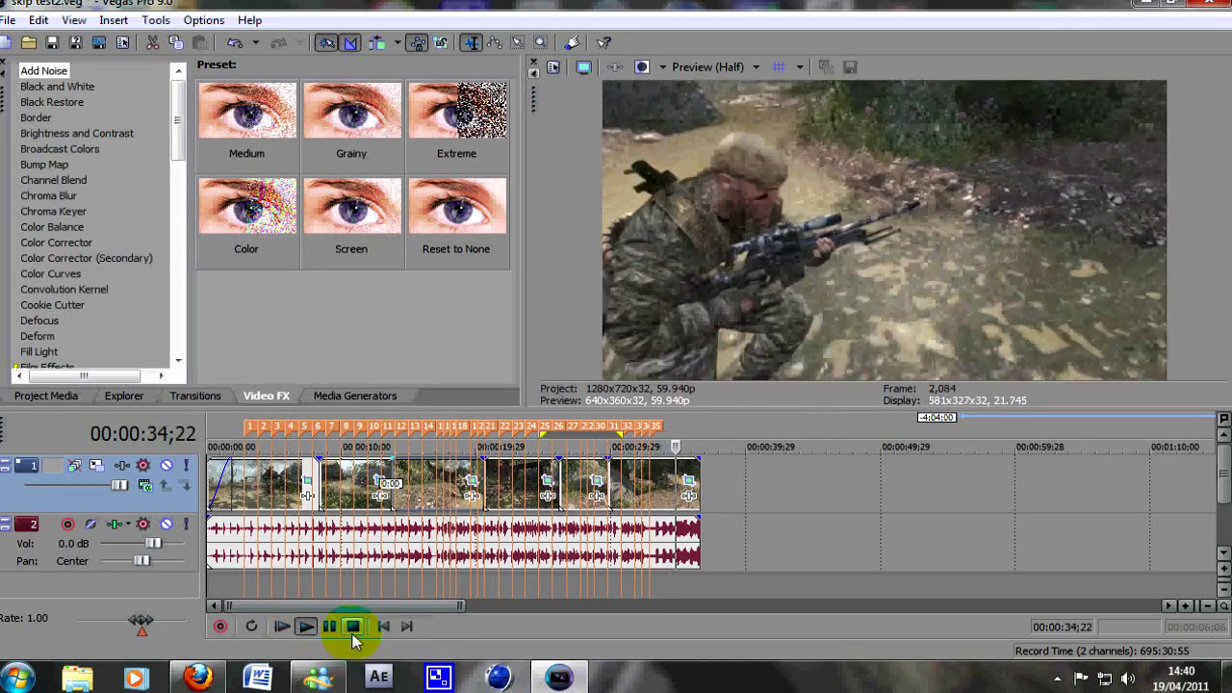
{"action": "left_click", "coordinate": [351, 627]}
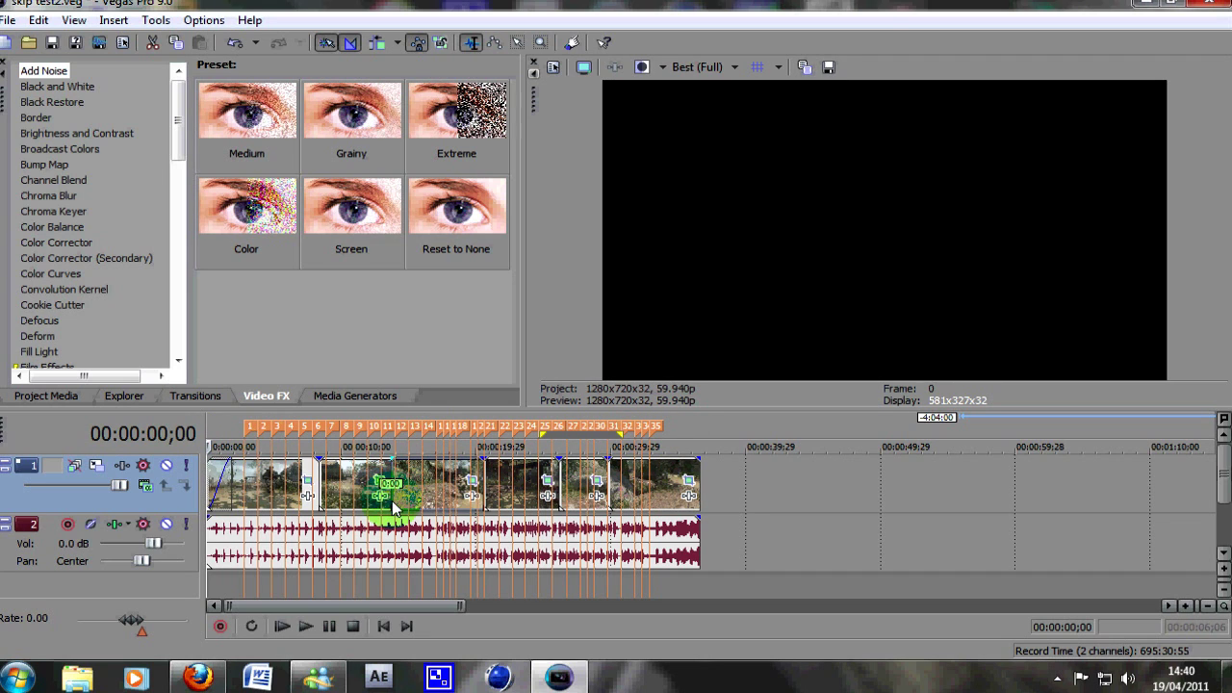
Shift the opening clips to line up with marker 1 and review the cut against the beat.
{"action": "scroll", "coordinate": [270, 498], "scroll_direction": "up", "scroll_amount": 5}
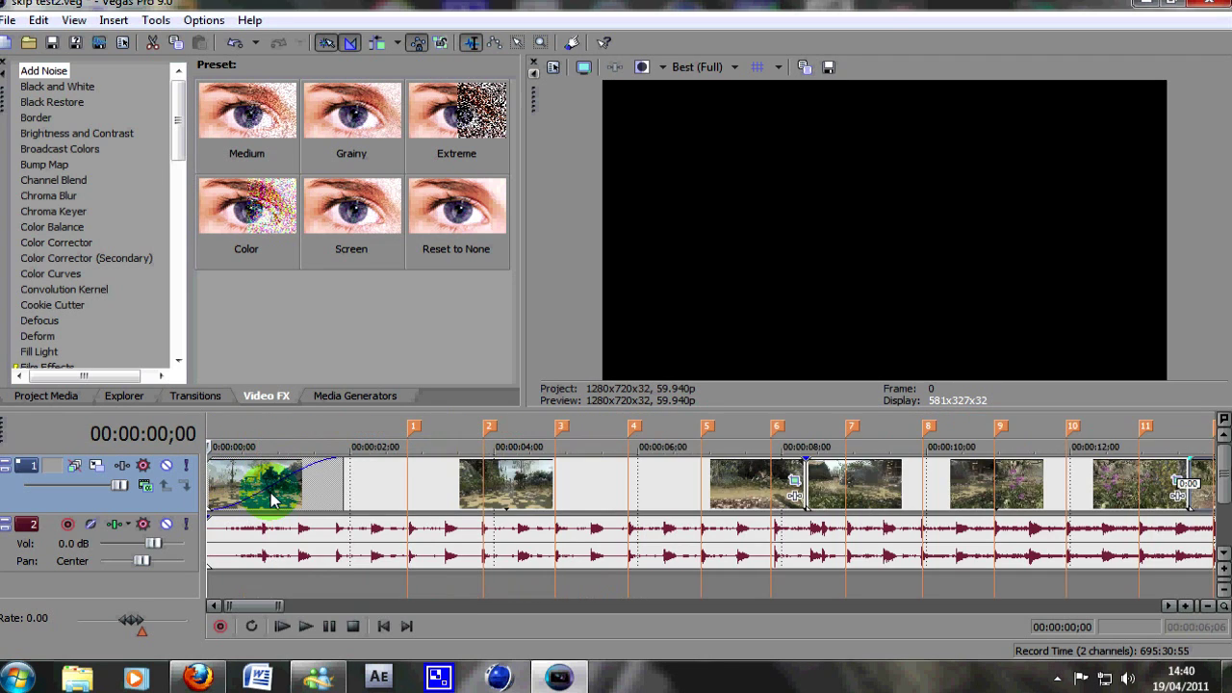
{"action": "left_click", "coordinate": [408, 476]}
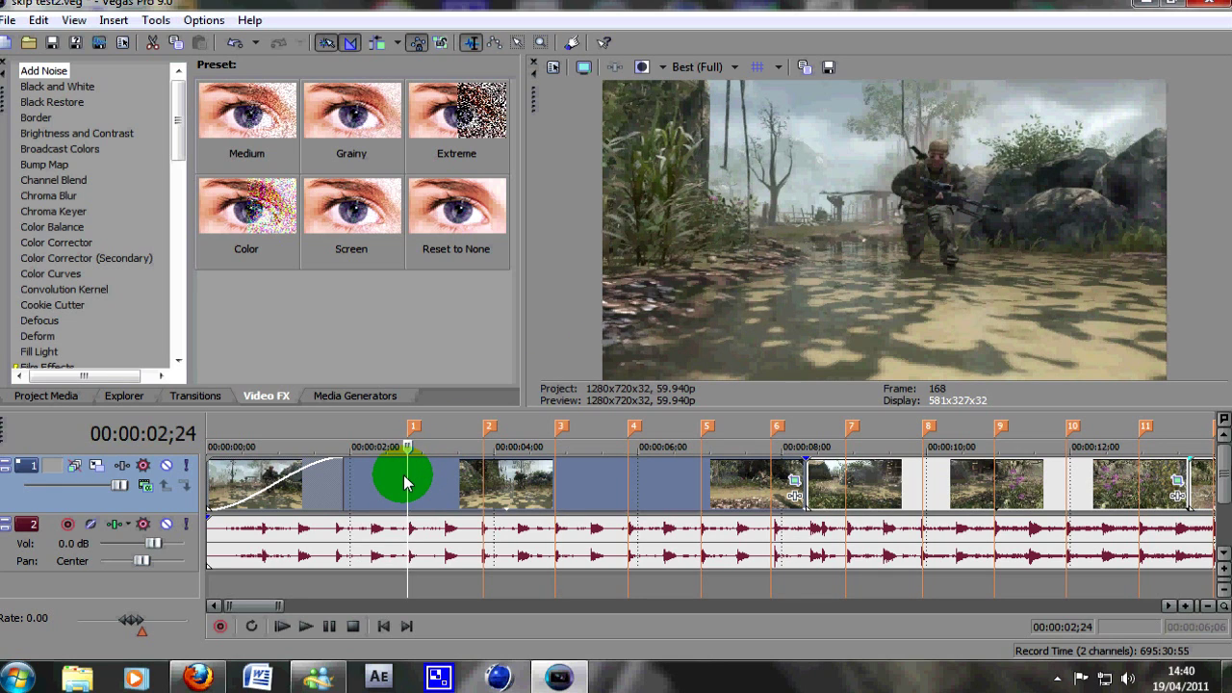
{"action": "mouse_move", "coordinate": [408, 484]}
{"action": "left_mouse_down"}
{"action": "mouse_move", "coordinate": [636, 484]}
{"action": "mouse_move", "coordinate": [417, 494]}
{"action": "left_mouse_up"}
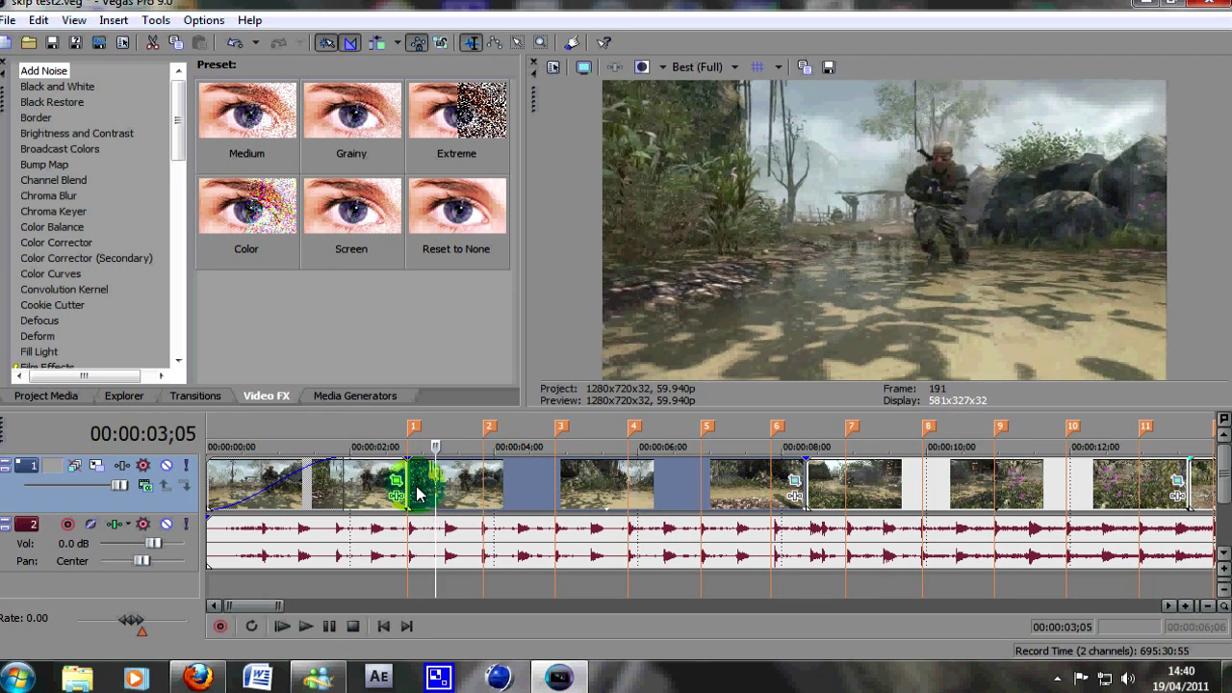
{"action": "key", "text": "j"}
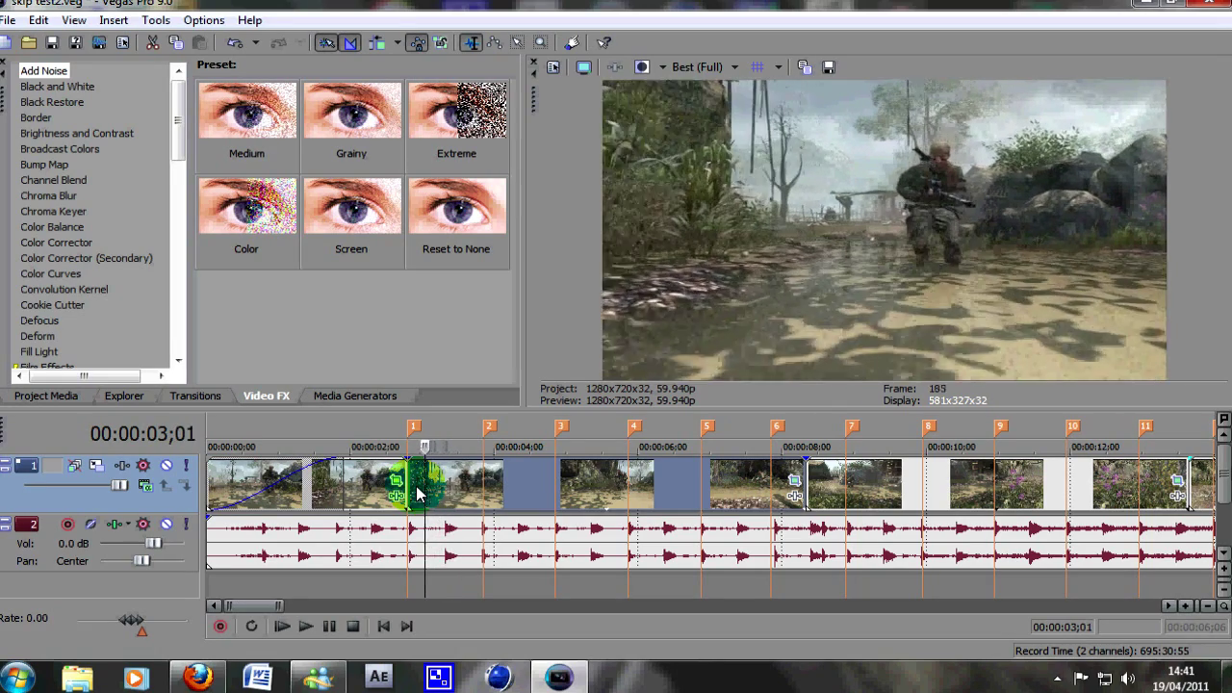
{"action": "key", "text": "k"}
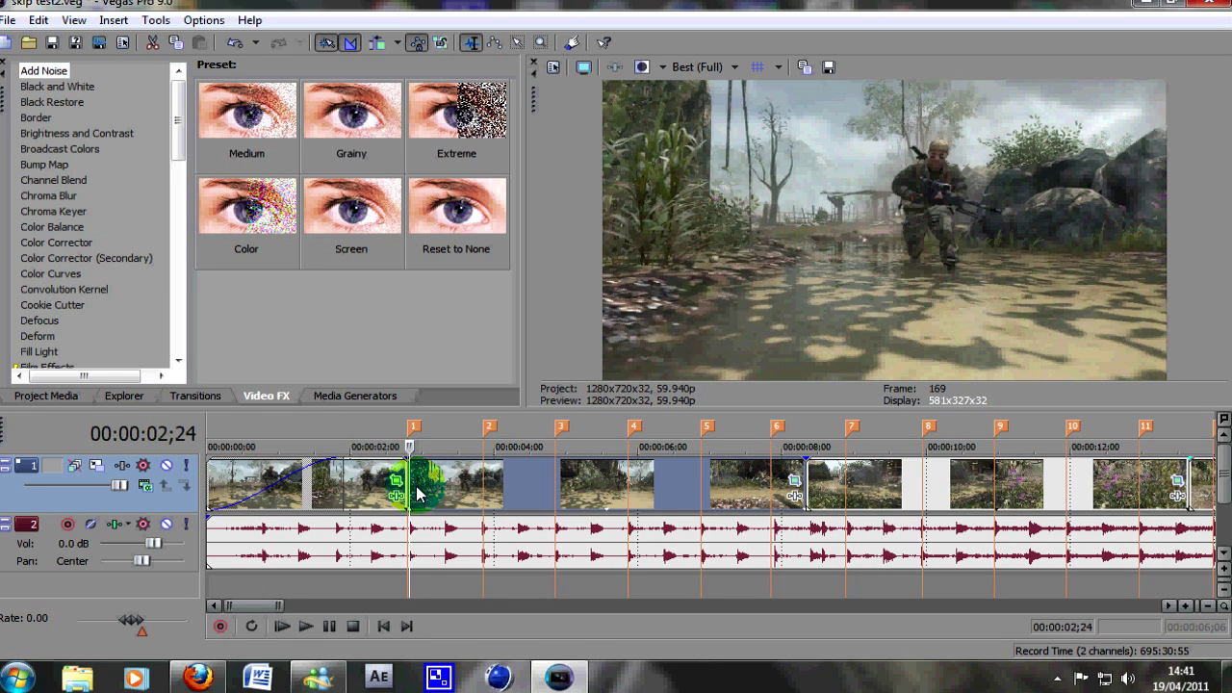
{"action": "key", "text": "l"}
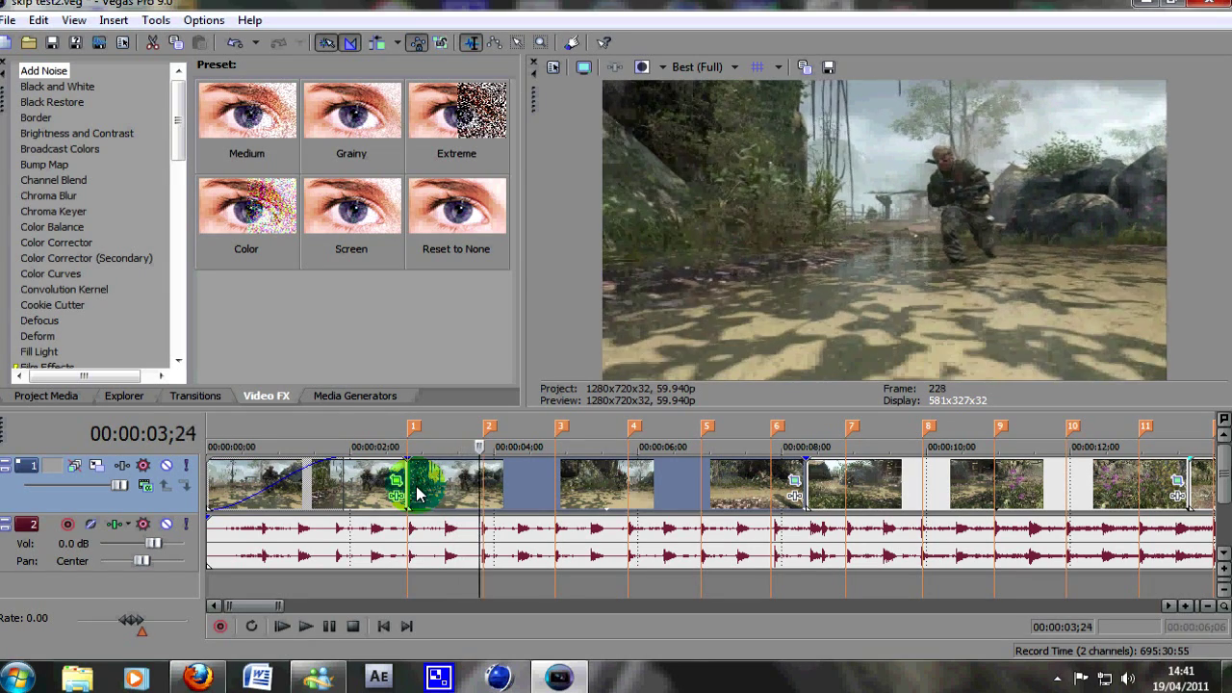
{"action": "key", "text": "ctrl+z"}
{"action": "key", "text": "ctrl+z"}
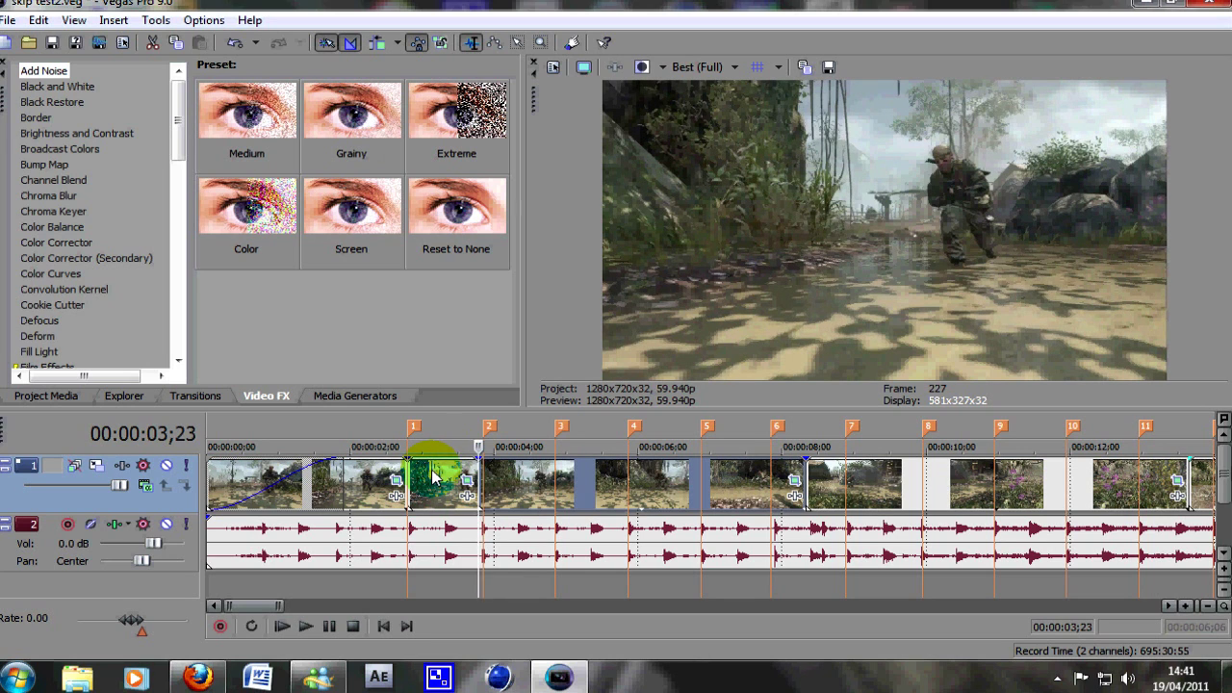
{"action": "left_click", "coordinate": [435, 486]}
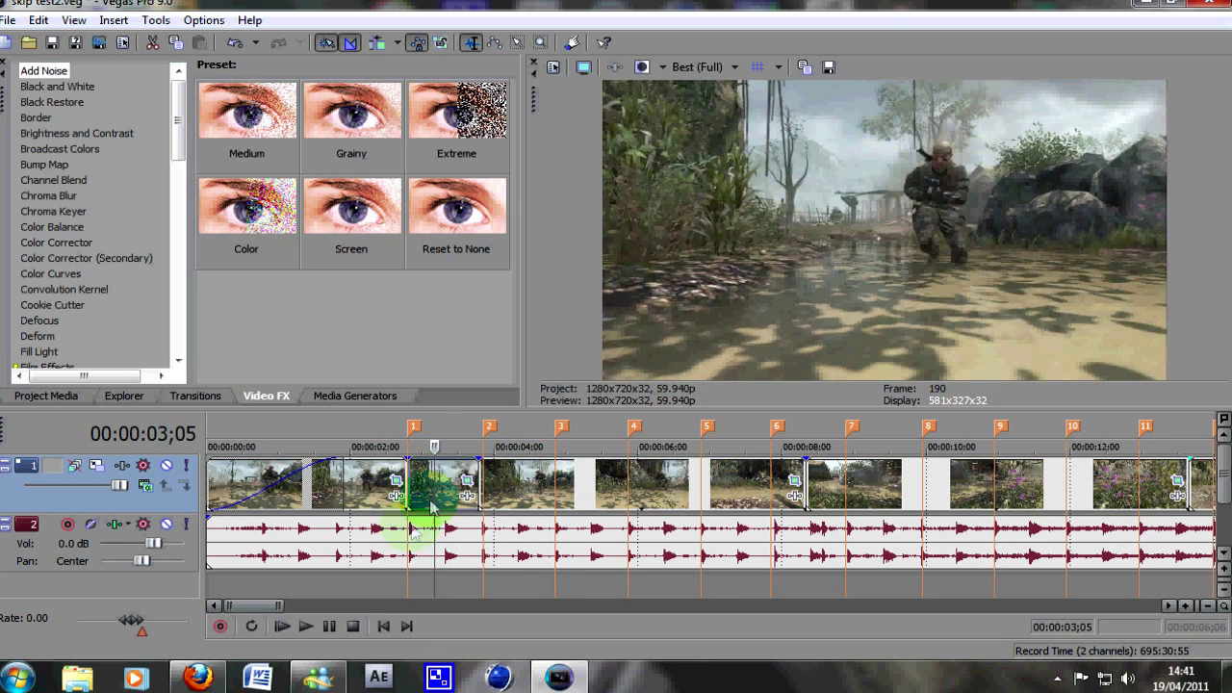
Delete the clip between markers 1 and 2, close the gap, and snap the next clip to marker 2.
{"action": "key", "text": "Delete"}
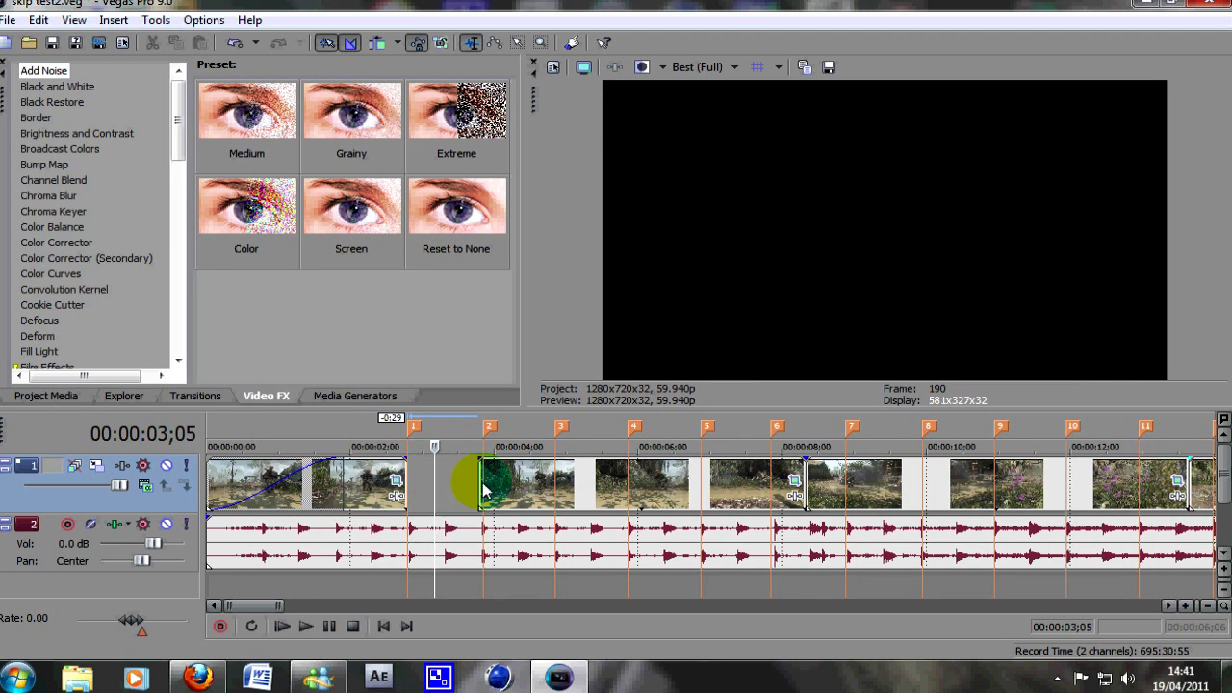
{"action": "left_click_drag", "start_coordinate": [510, 493], "coordinate": [444, 492]}
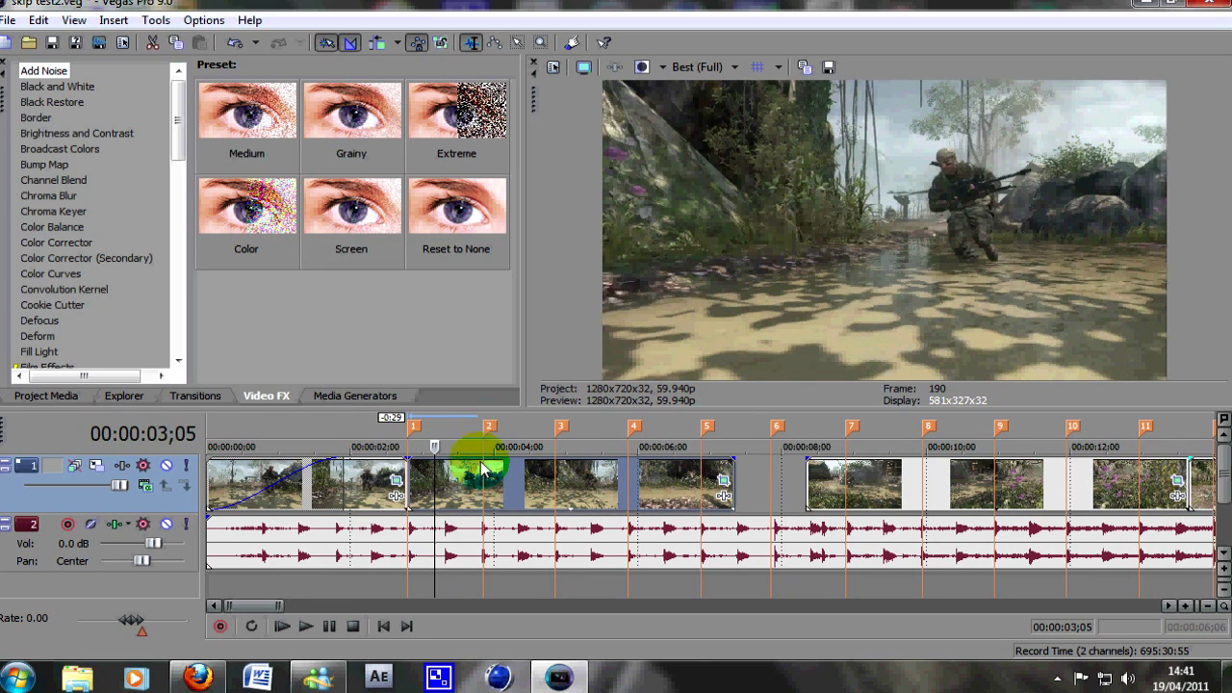
{"action": "left_click", "coordinate": [483, 478]}
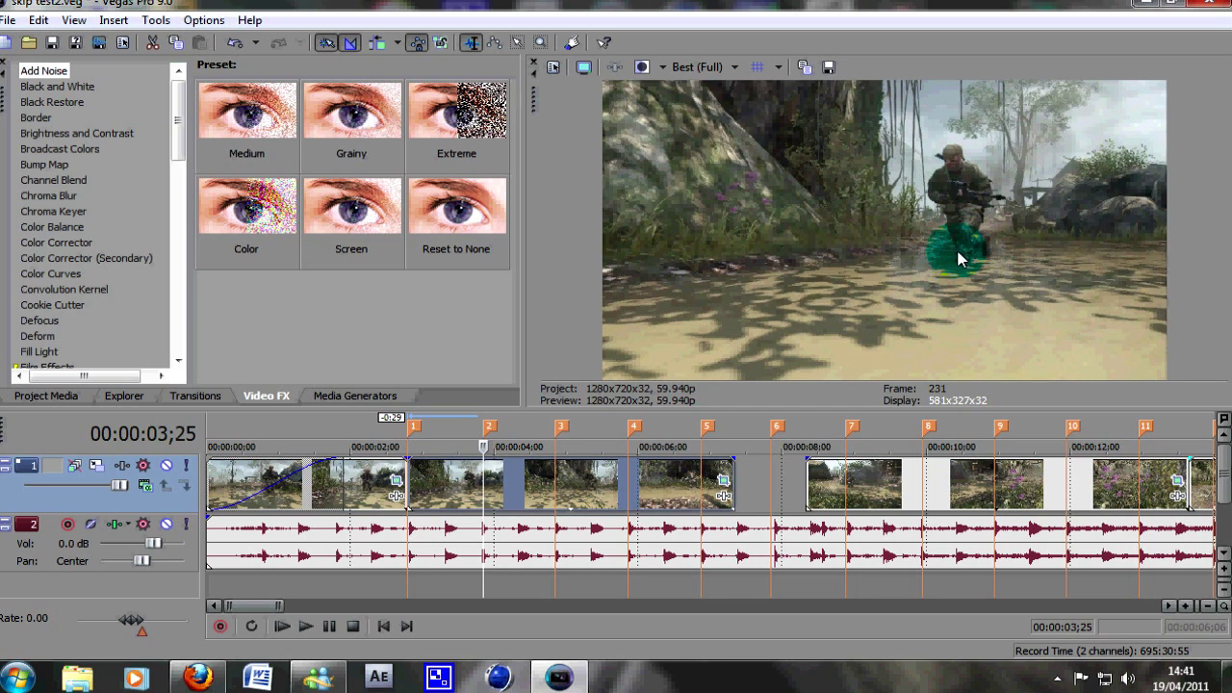
{"action": "left_click_drag", "start_coordinate": [462, 486], "coordinate": [507, 484]}
{"action": "key", "text": "space"}
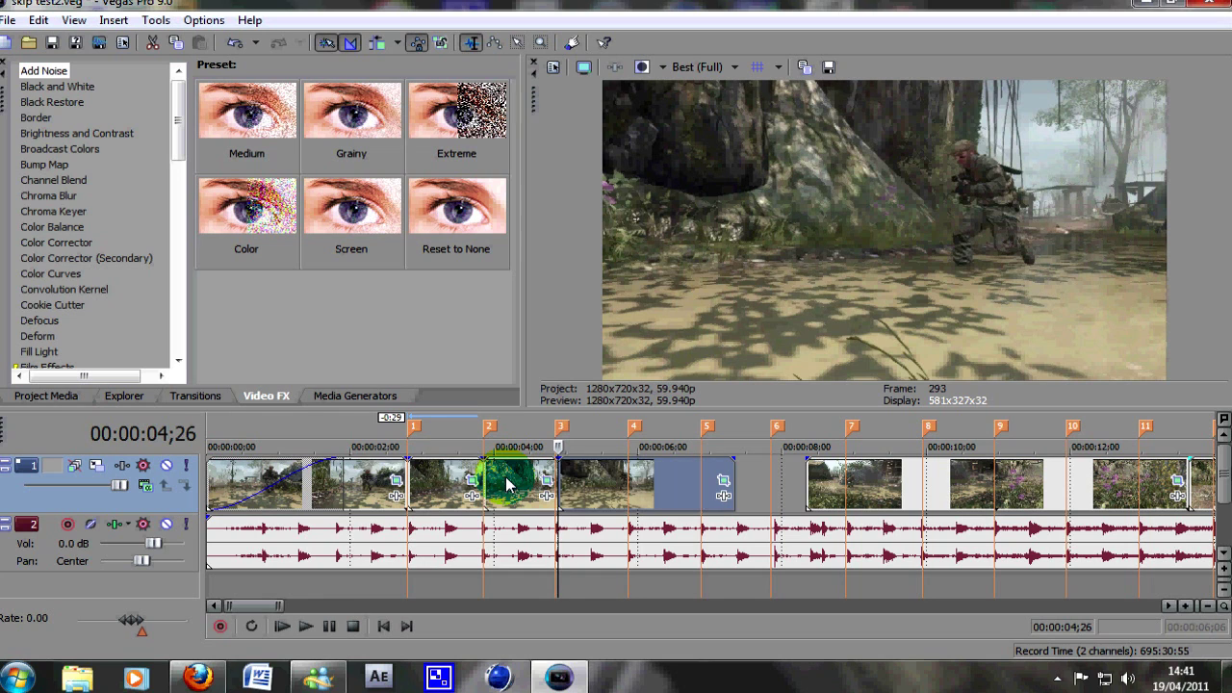
{"action": "left_click", "coordinate": [508, 484]}
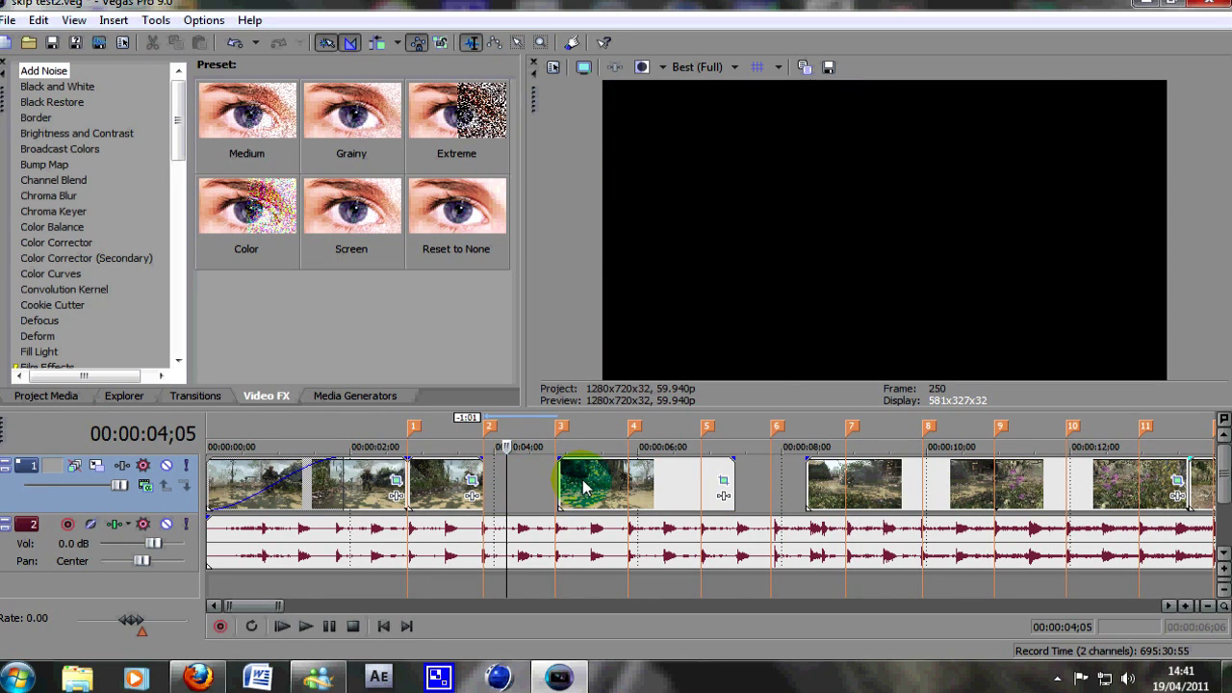
Move the next clip under the playhead, trim it to end at marker 4, then extend it past marker 5.
{"action": "left_click_drag", "start_coordinate": [582, 486], "coordinate": [517, 482]}
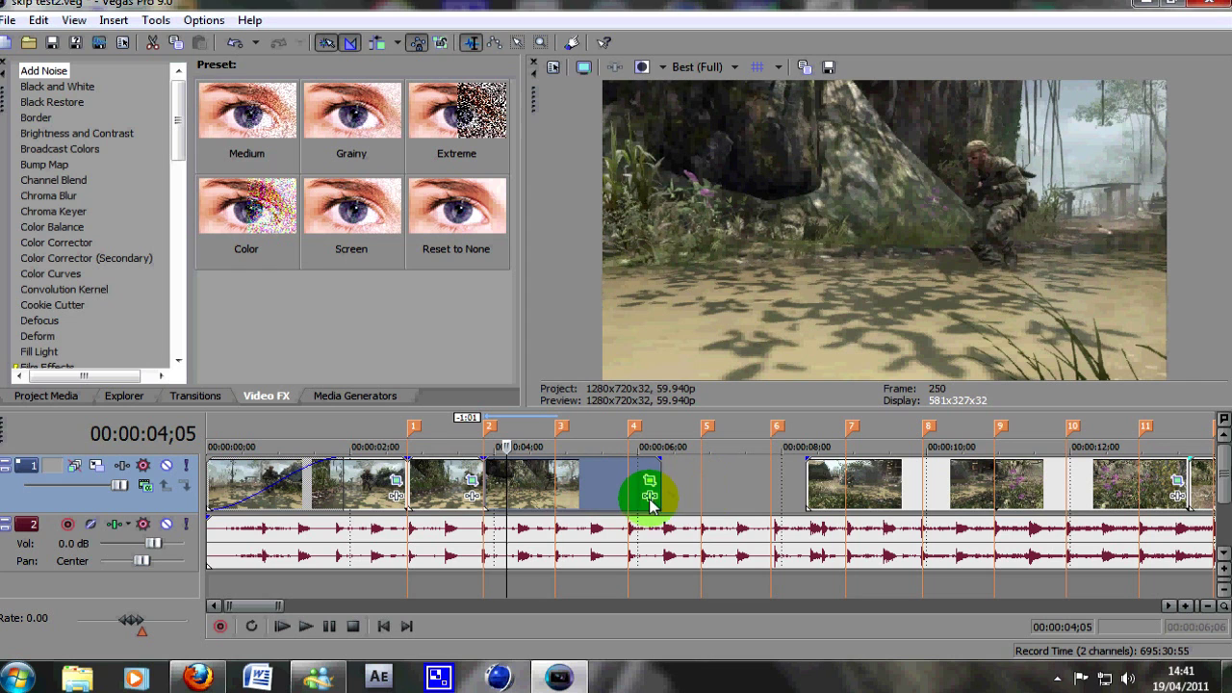
{"action": "left_click_drag", "start_coordinate": [667, 488], "coordinate": [631, 474]}
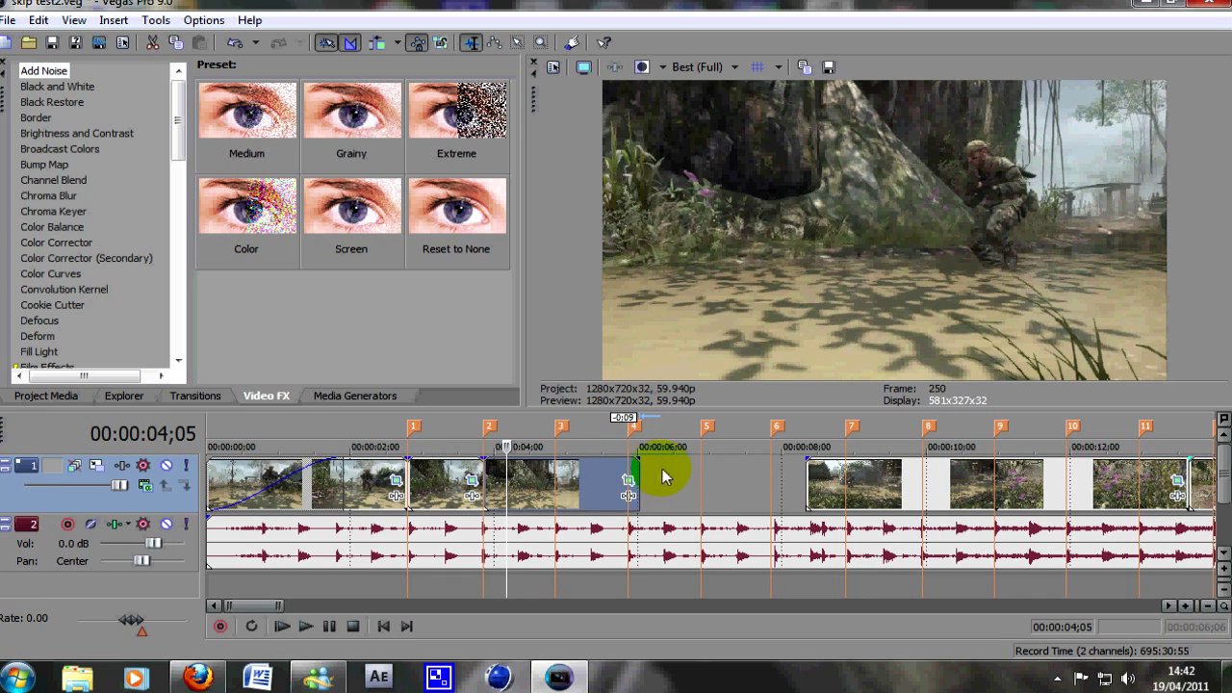
{"action": "left_click", "coordinate": [621, 474]}
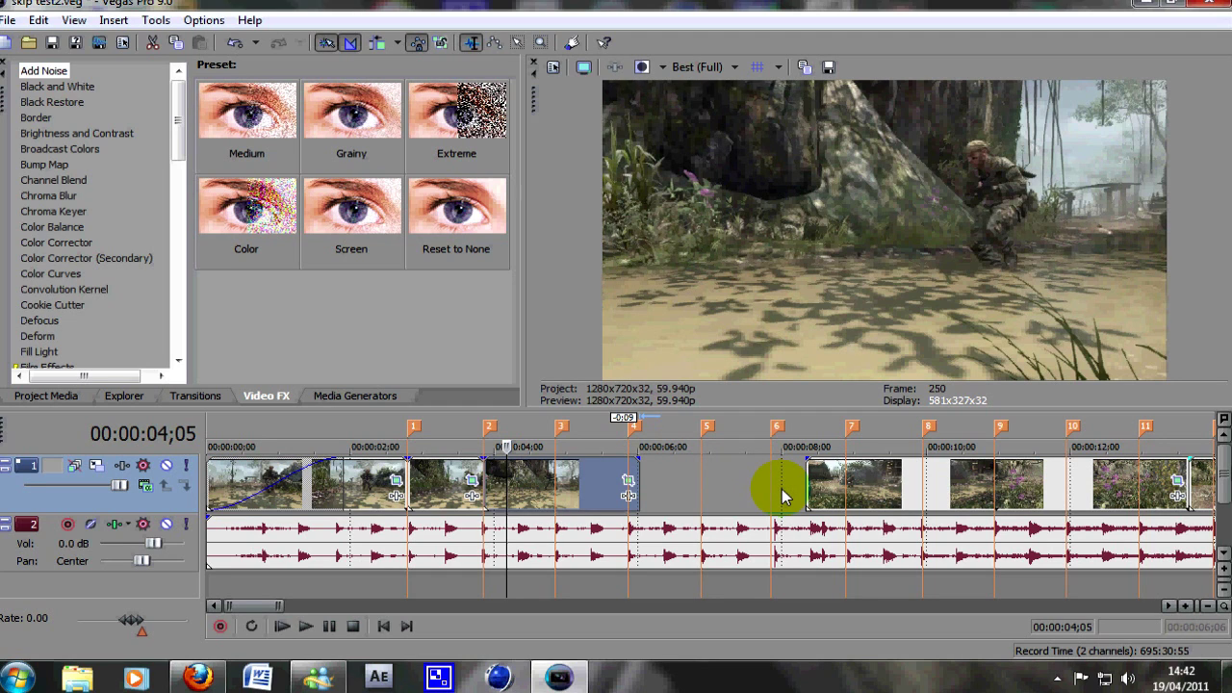
{"action": "mouse_move", "coordinate": [629, 468]}
{"action": "left_mouse_down"}
{"action": "mouse_move", "coordinate": [558, 476]}
{"action": "mouse_move", "coordinate": [652, 473]}
{"action": "left_mouse_up"}
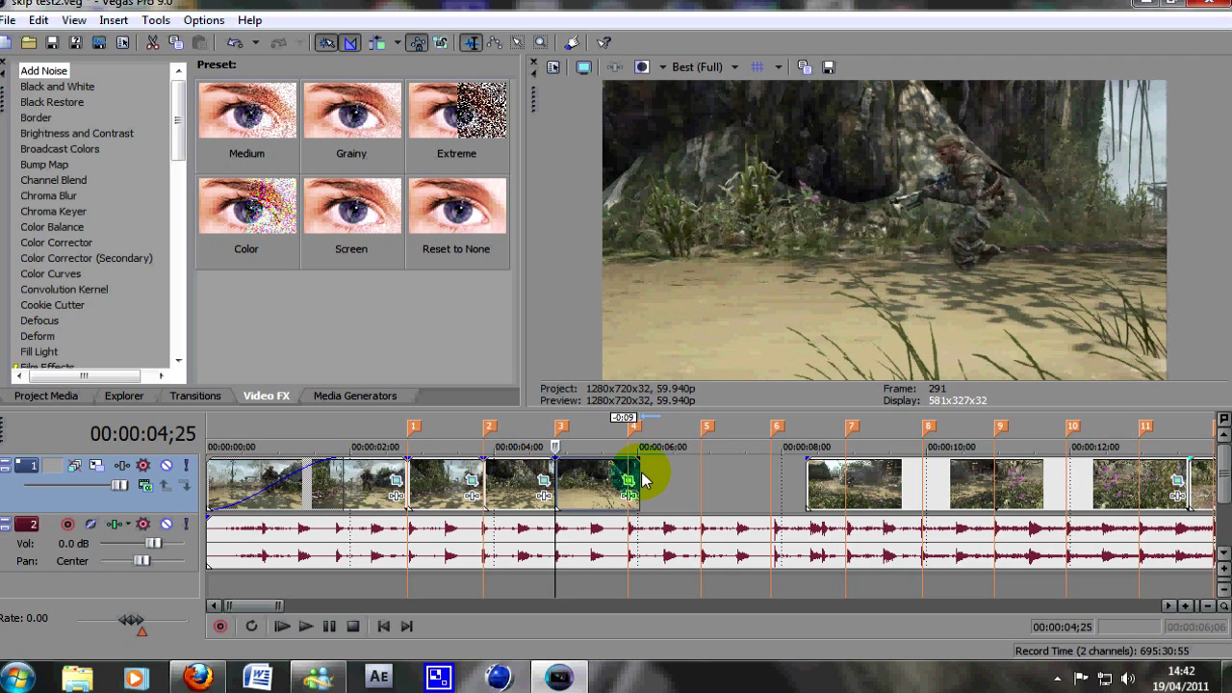
{"action": "left_click_drag", "start_coordinate": [643, 478], "coordinate": [757, 481]}
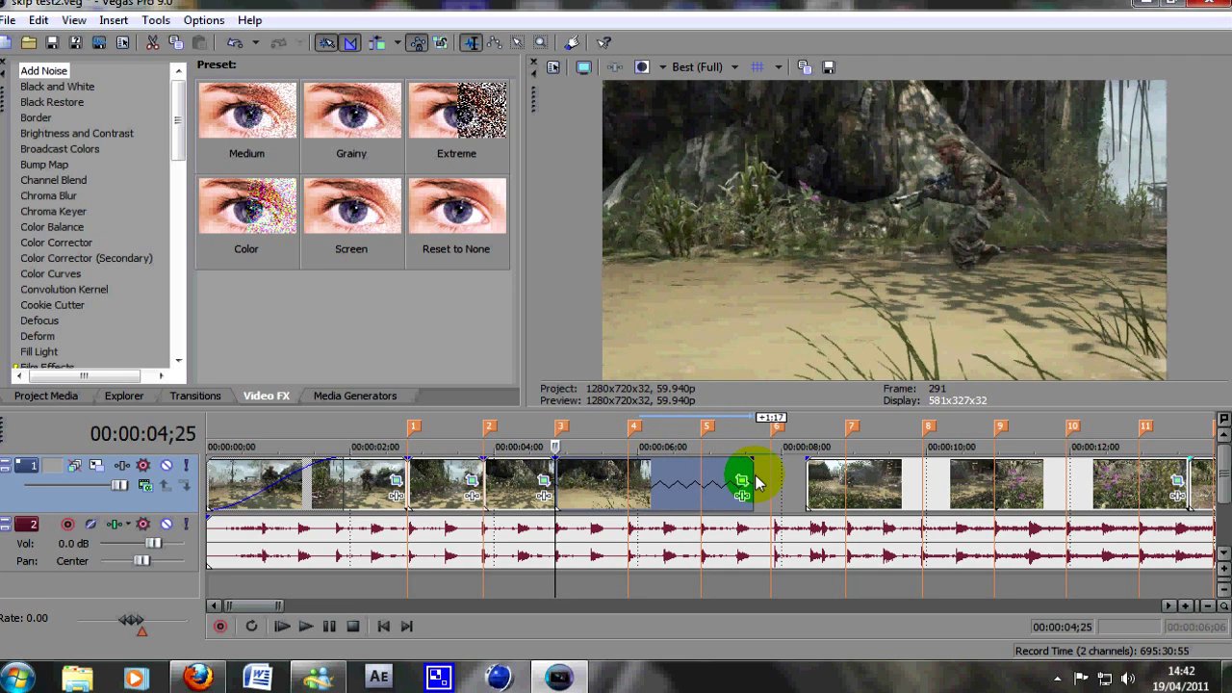
Split the lengthened clip at marker 4 and trim the second piece to end before marker 5.
{"action": "left_click", "coordinate": [631, 481]}
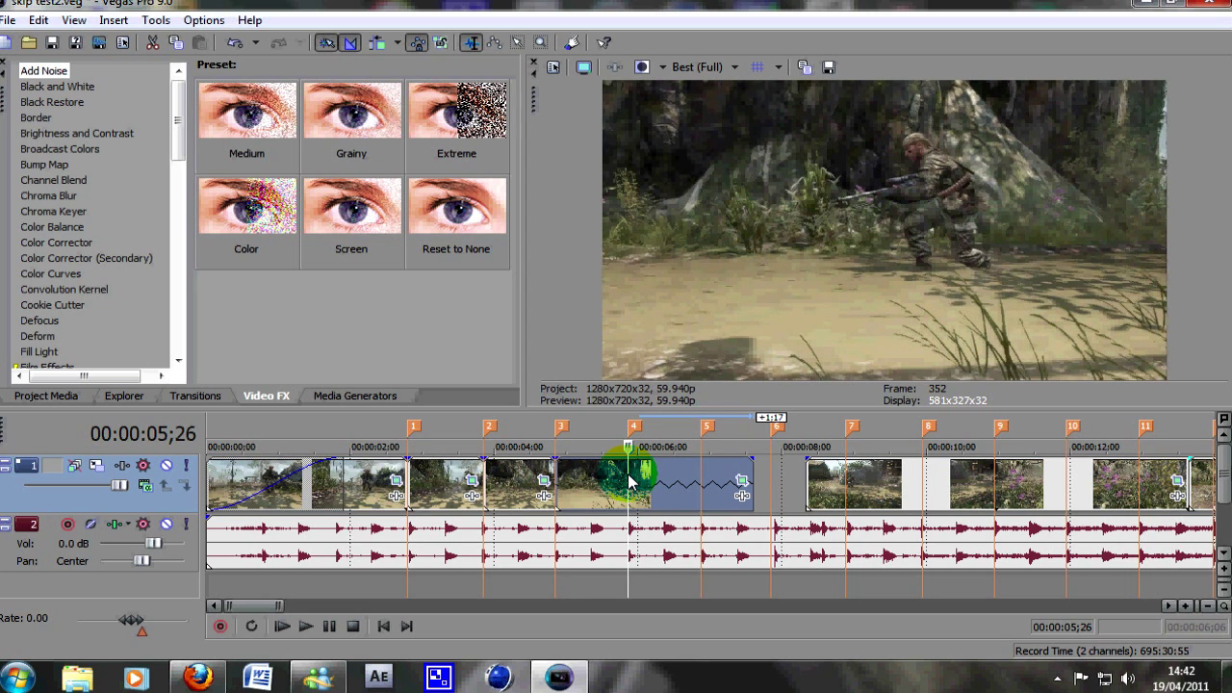
{"action": "key", "text": "s"}
{"action": "left_click_drag", "start_coordinate": [631, 481], "coordinate": [678, 482]}
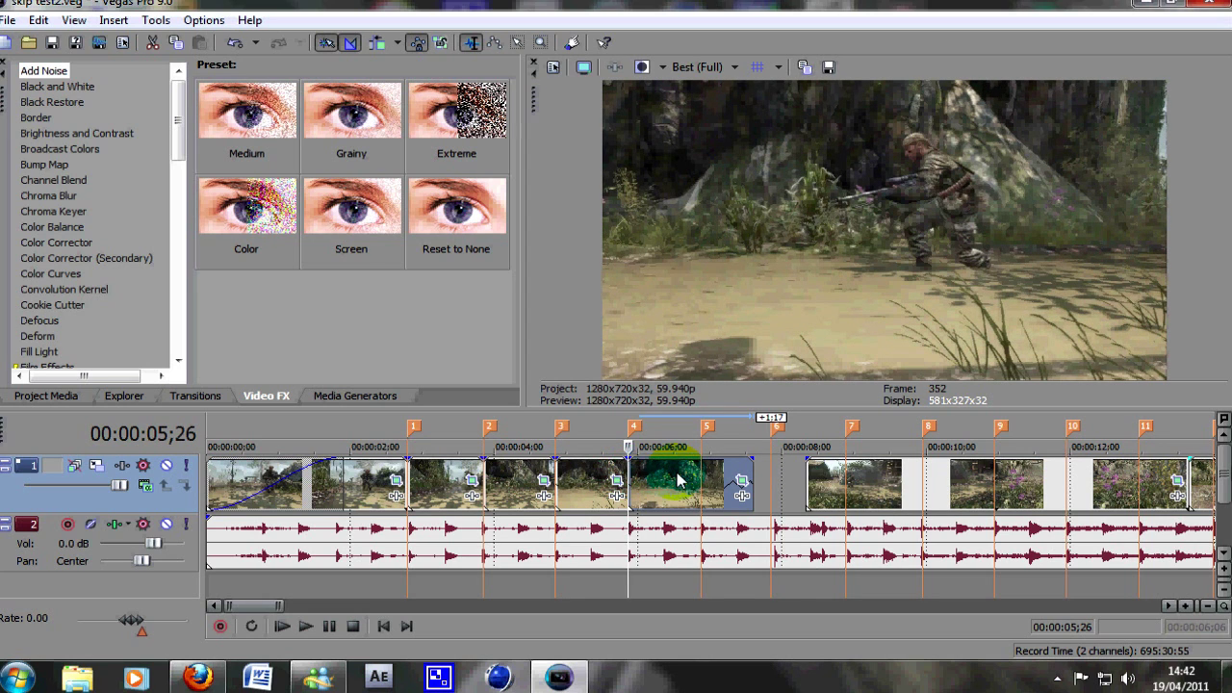
{"action": "left_click", "coordinate": [692, 478]}
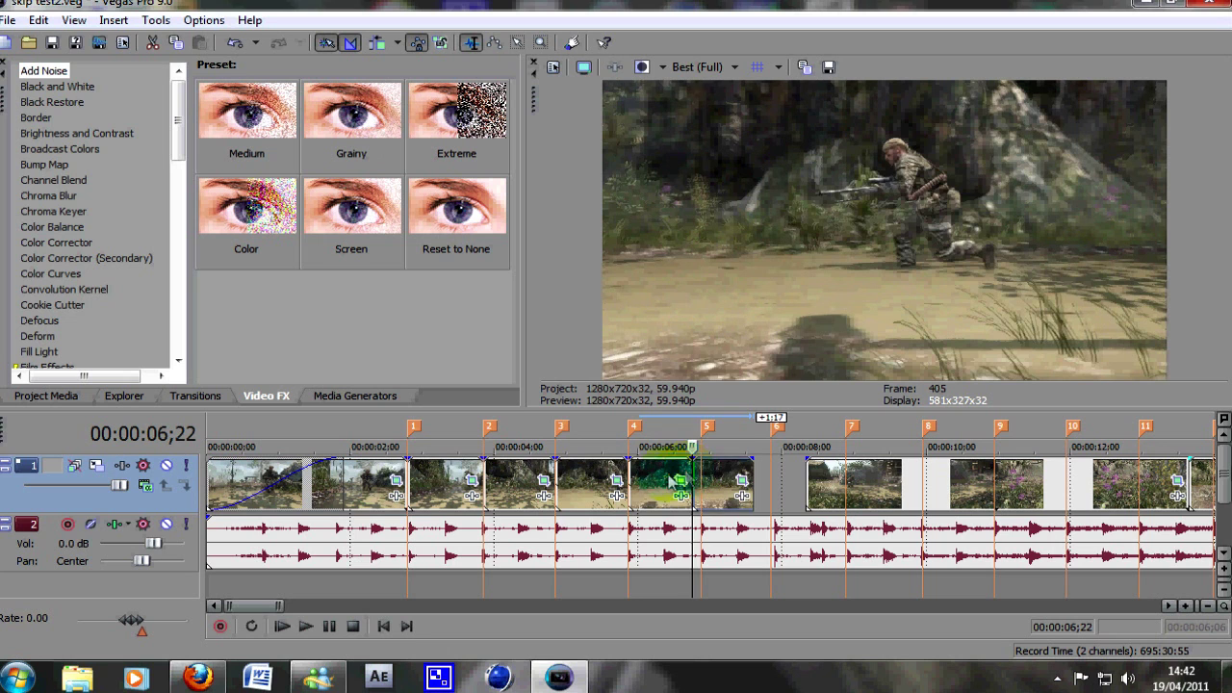
{"action": "left_click", "coordinate": [666, 481]}
{"action": "mouse_move", "coordinate": [666, 481]}
{"action": "left_mouse_down"}
{"action": "mouse_move", "coordinate": [679, 490]}
{"action": "mouse_move", "coordinate": [664, 485]}
{"action": "left_mouse_up"}
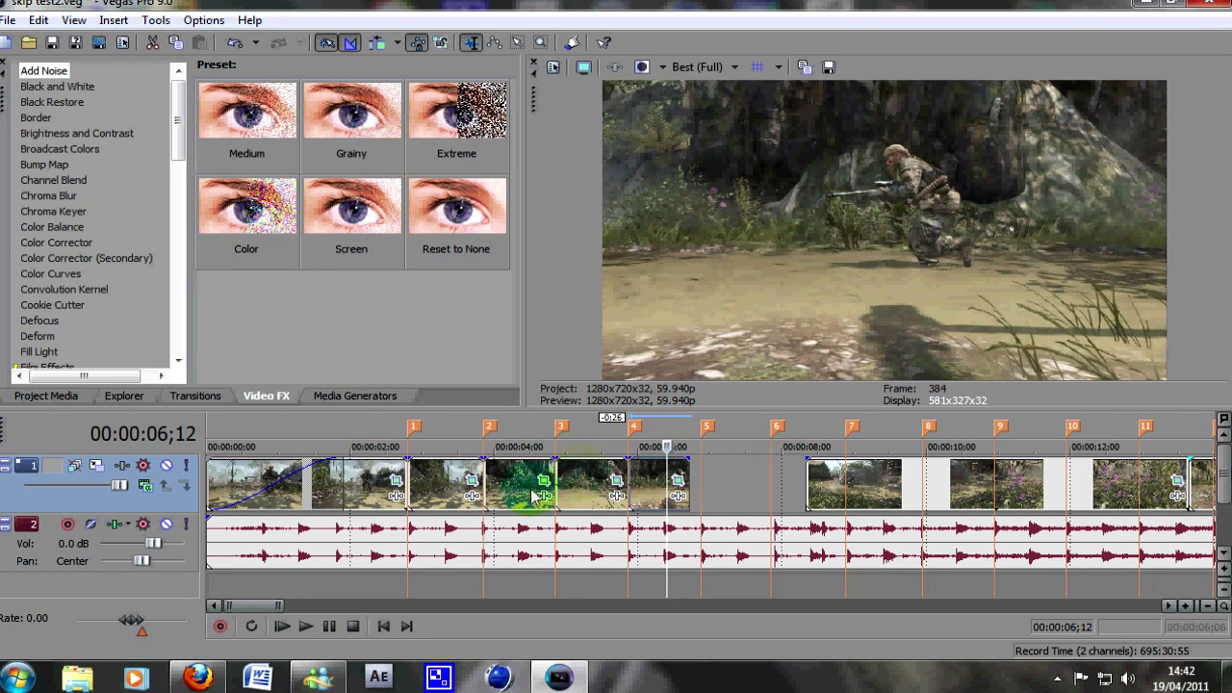
{"action": "left_click_drag", "start_coordinate": [255, 604], "coordinate": [292, 610]}
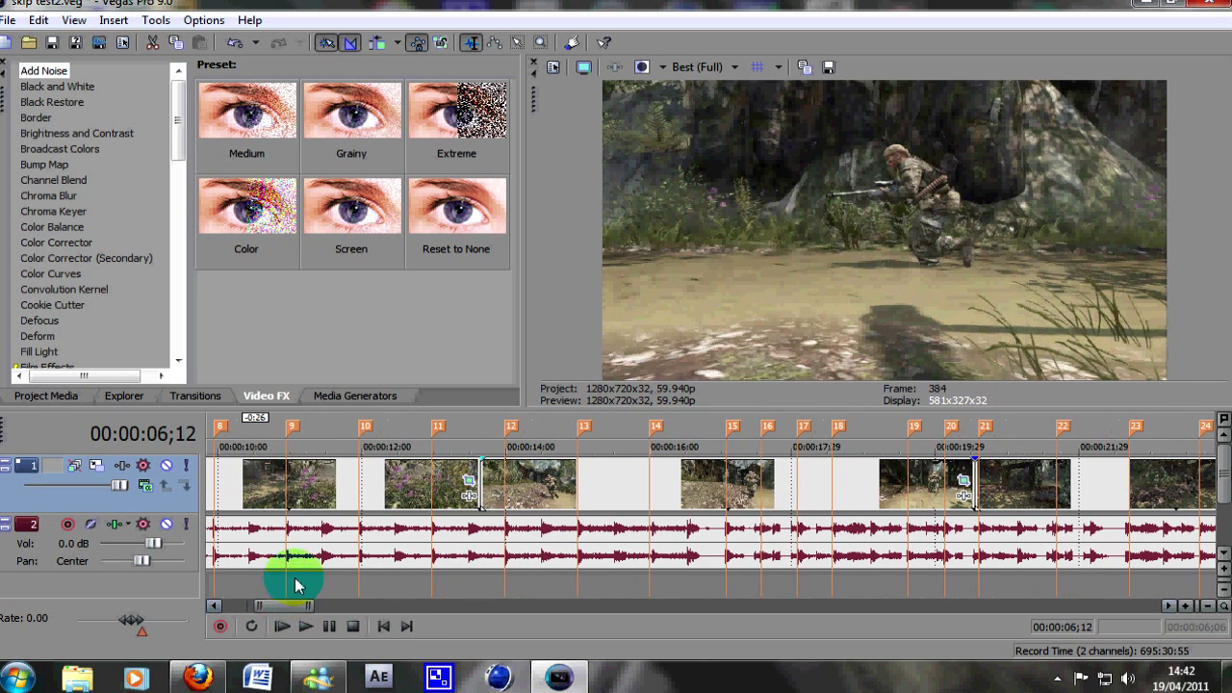
{"action": "left_click", "coordinate": [652, 508]}
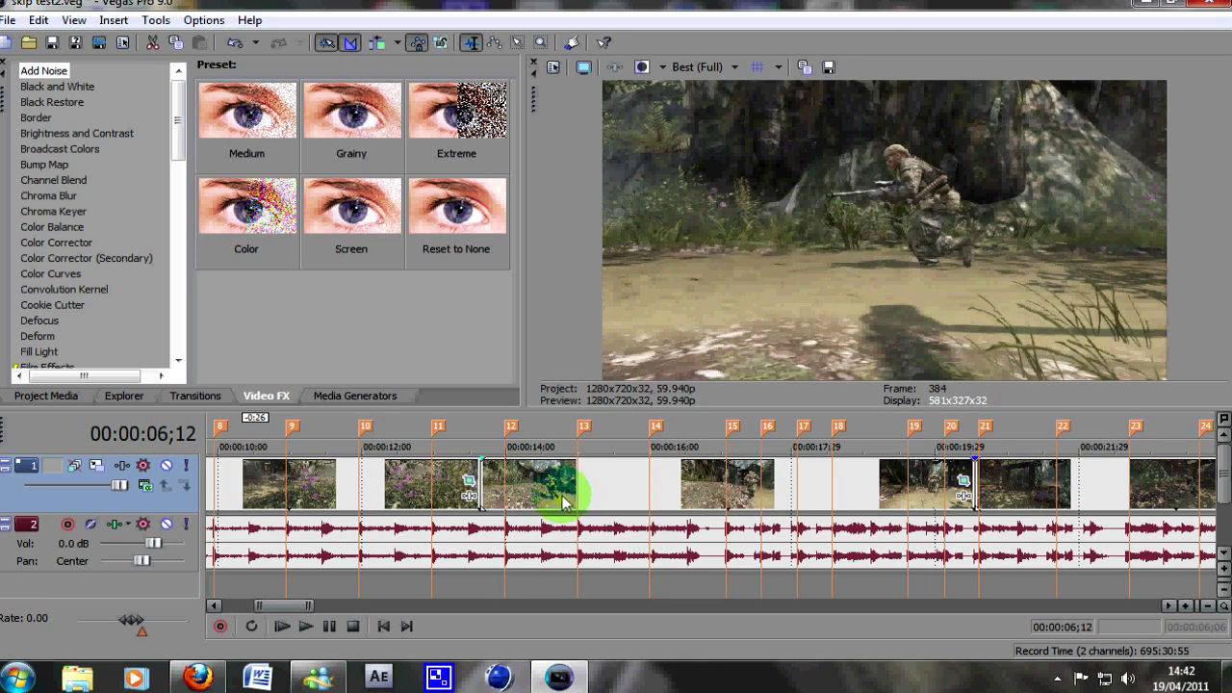
{"action": "left_click", "coordinate": [495, 512]}
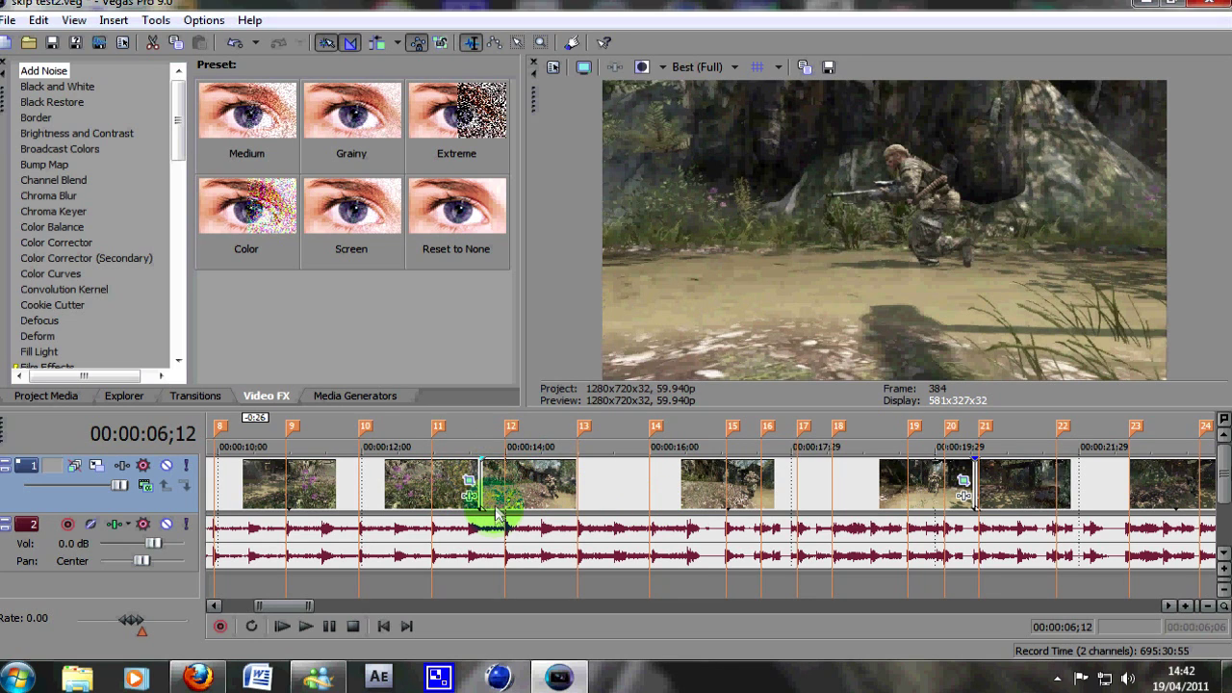